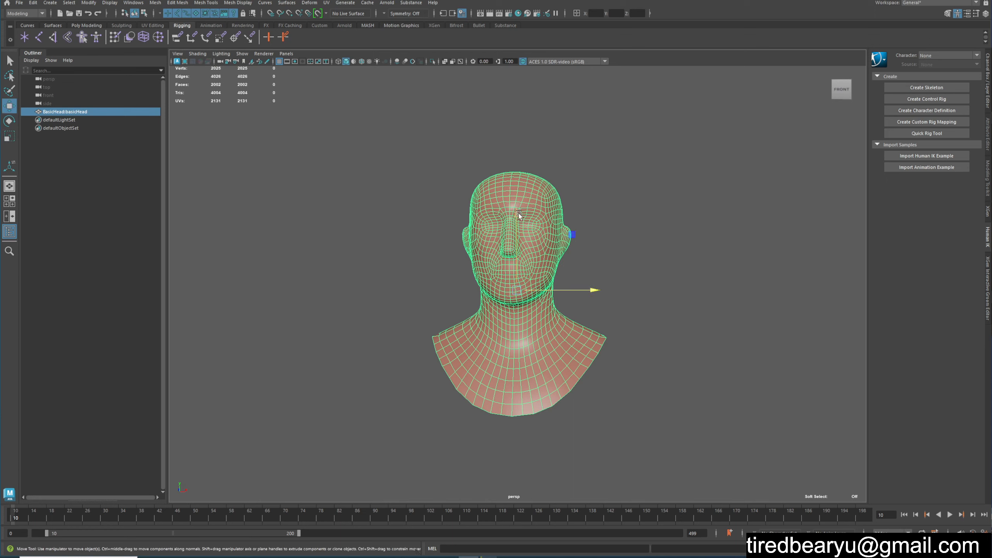
- Scale the head mesh down uniformly to about 0.138 and move it down close to the ground grid
alt+middle_drag(511, 252, 600, 158)
scroll(599, 158, down, 5)
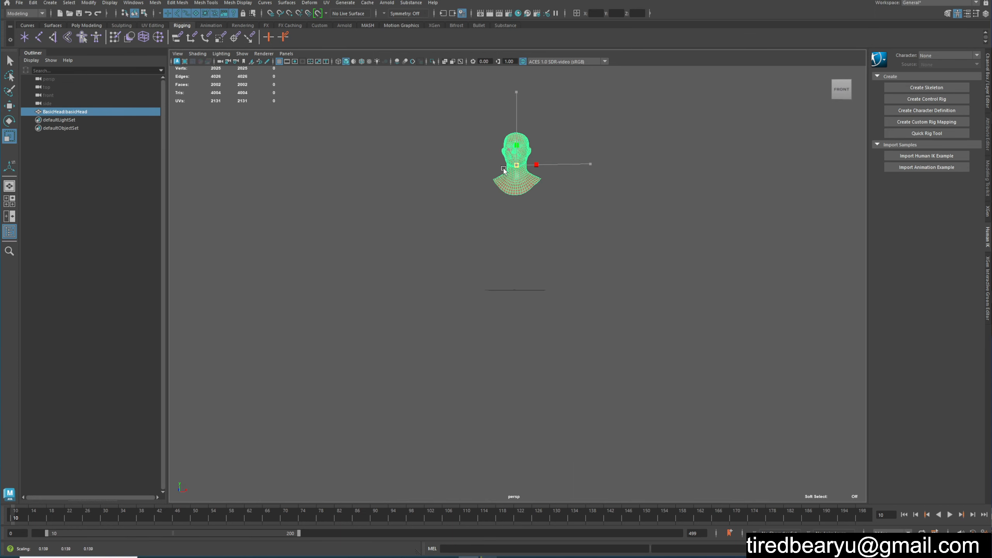
key(w)
drag(516, 93, 508, 169)
key(f)
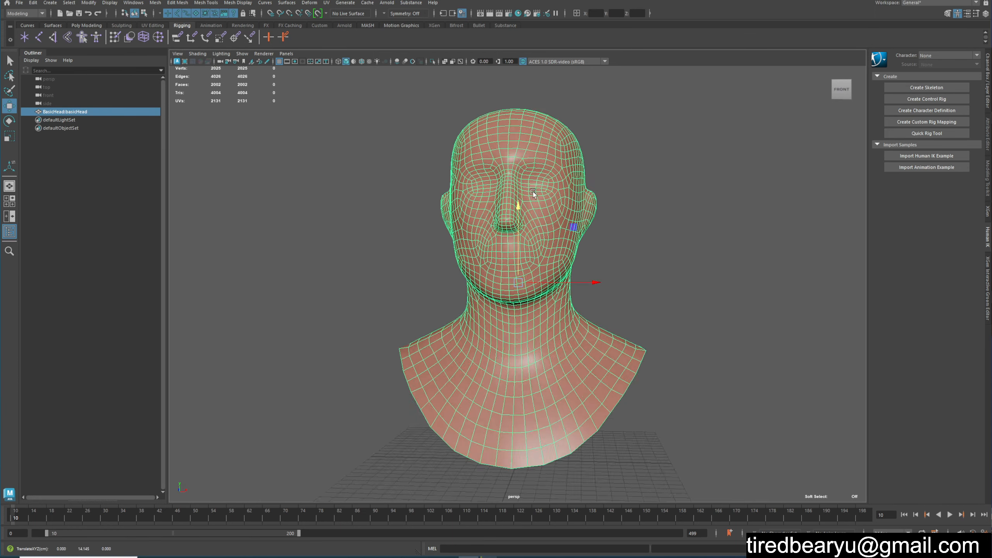
- View the Bipeds sculpting base meshes in the Content Browser examples and close the browser
click(133, 3)
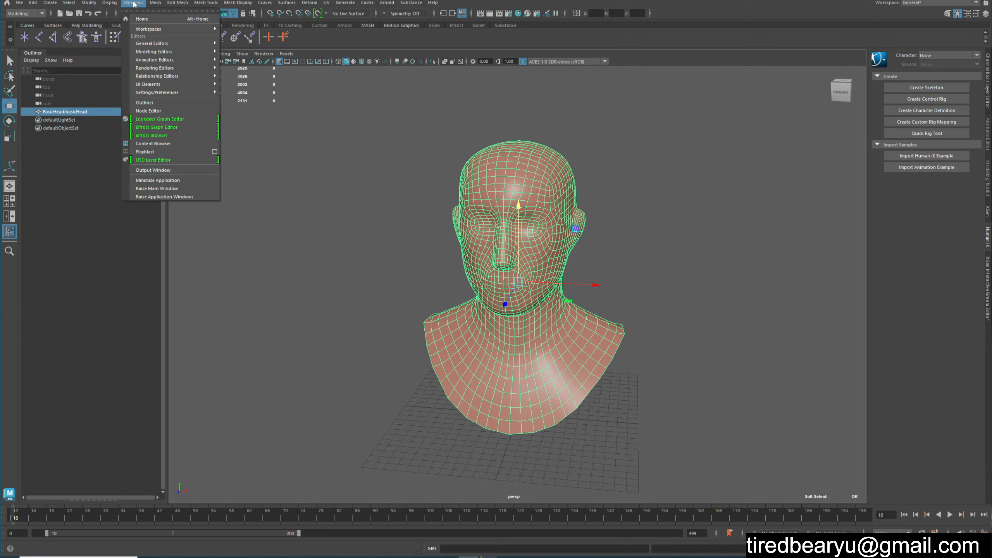
click(164, 146)
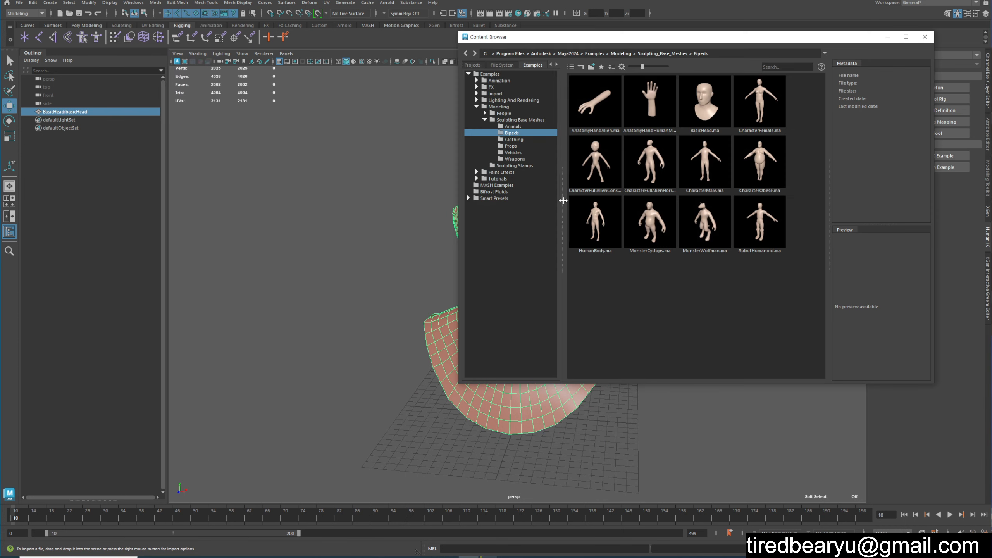
click(924, 37)
click(670, 295)
alt+drag(671, 295, 672, 337)
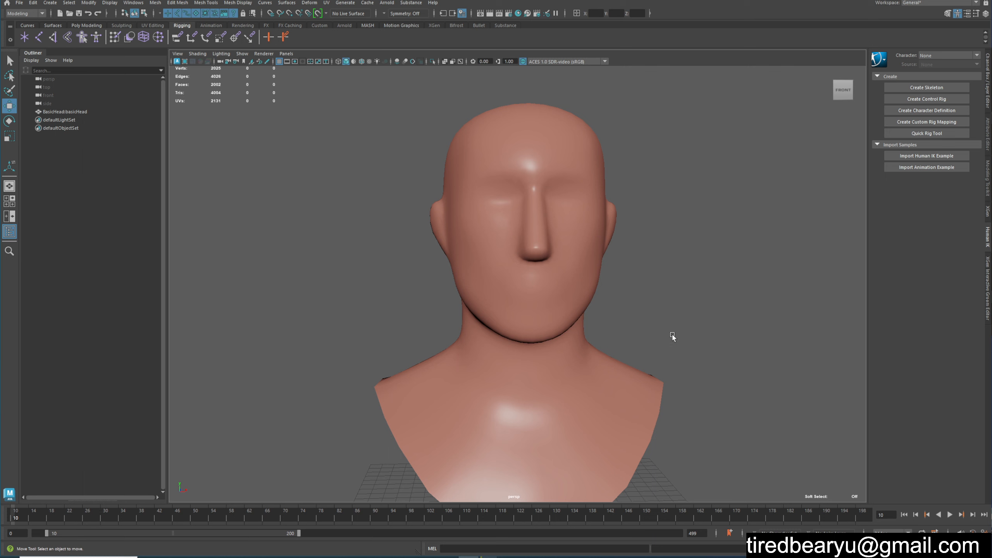
alt+drag(673, 336, 579, 341)
click(579, 339)
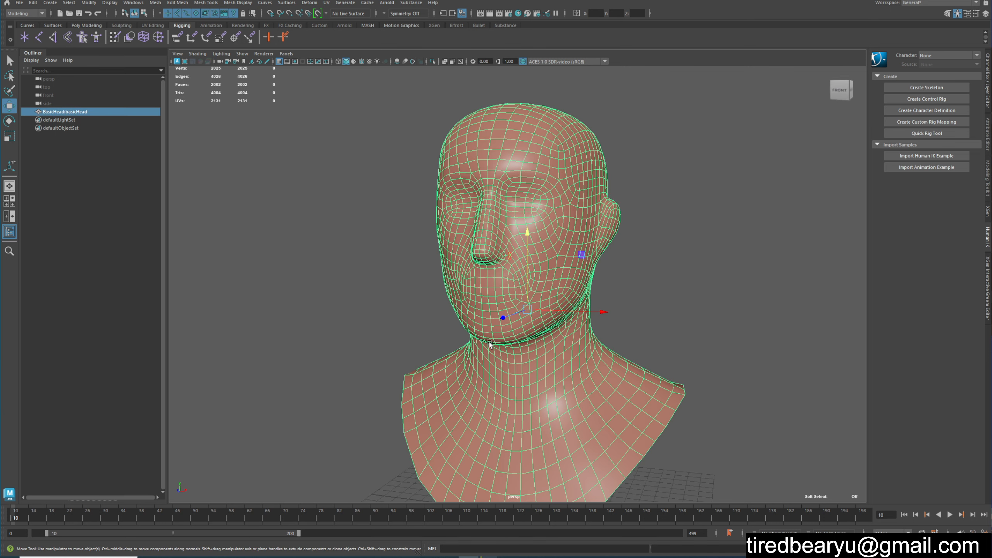
click(704, 201)
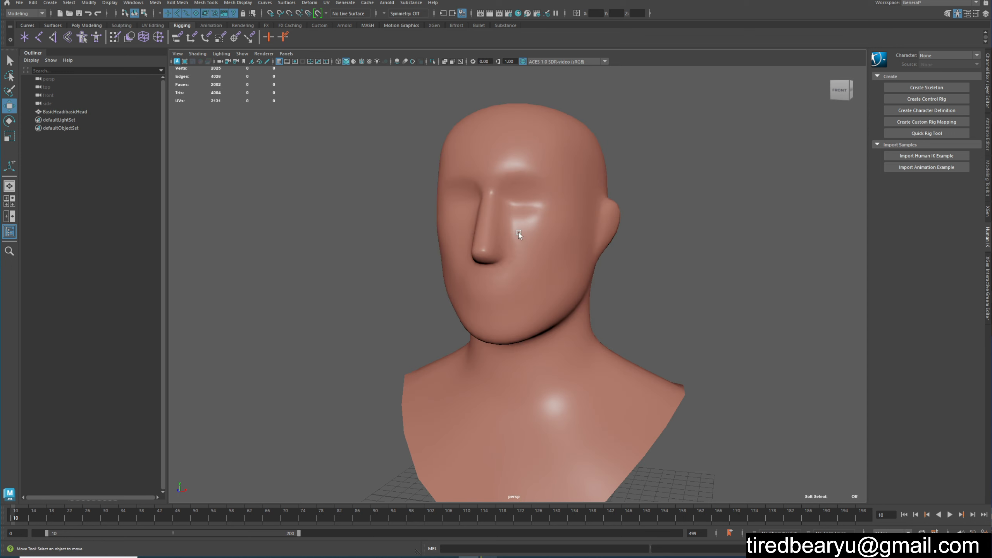
alt+drag(518, 232, 542, 231)
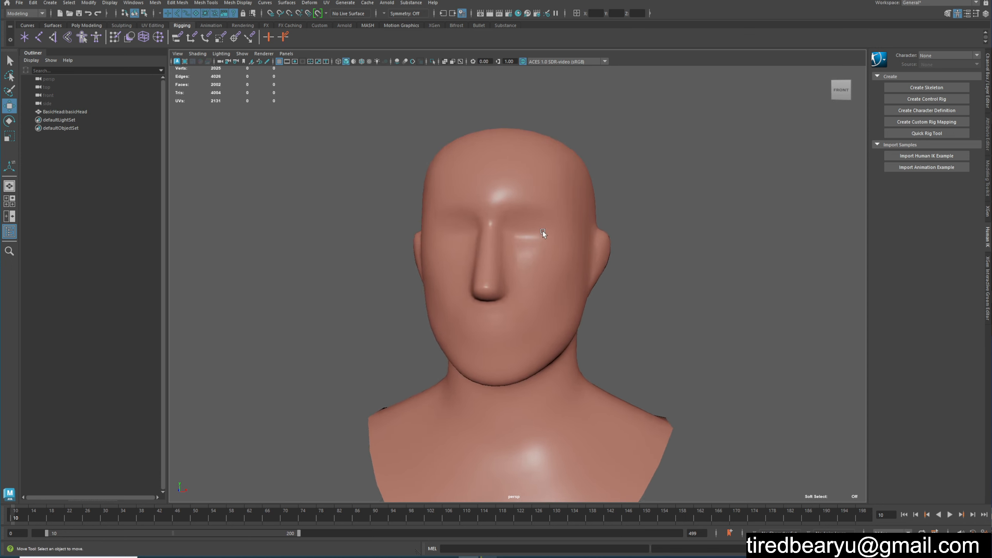
- Open the UV Editor for the head mesh, place its window beside the model and frame the head
click(543, 231)
click(355, 3)
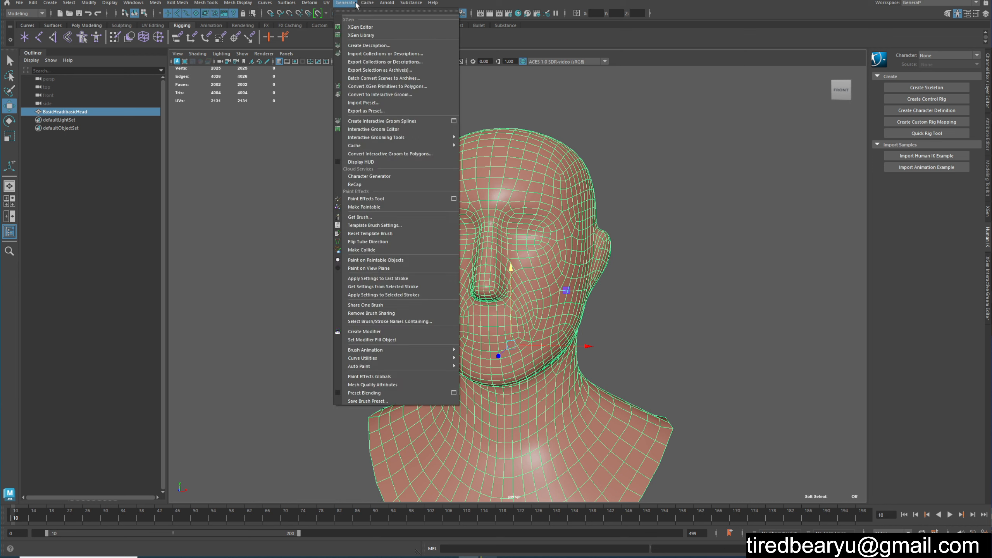
mouse_move(327, 3)
click(343, 19)
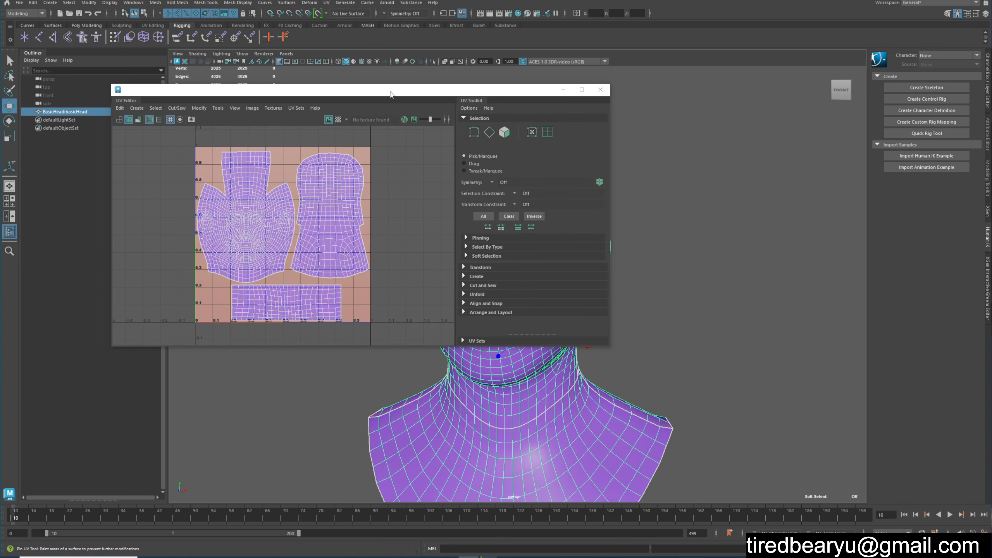
drag(391, 94, 365, 61)
scroll(240, 212, up, 5)
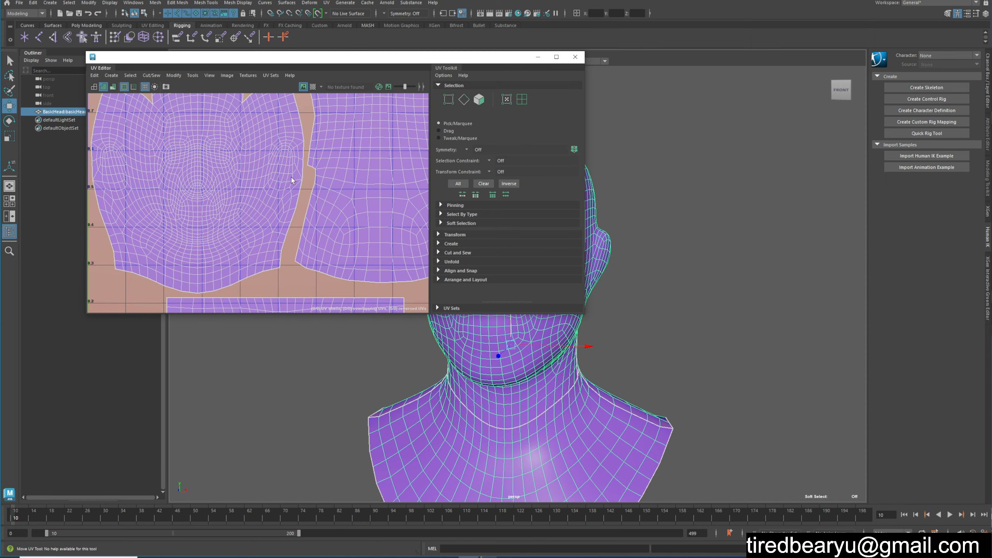
scroll(261, 216, down, 5)
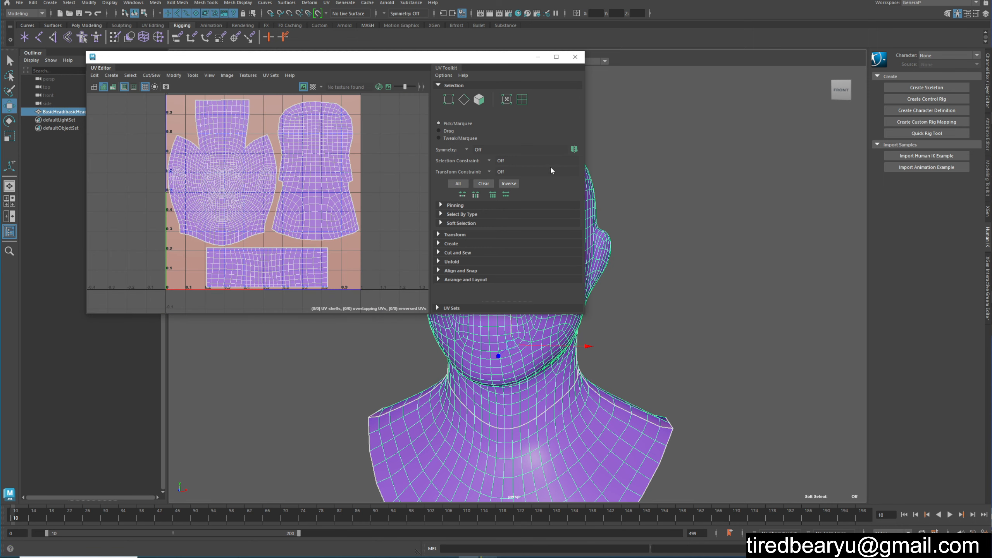
drag(498, 61, 400, 74)
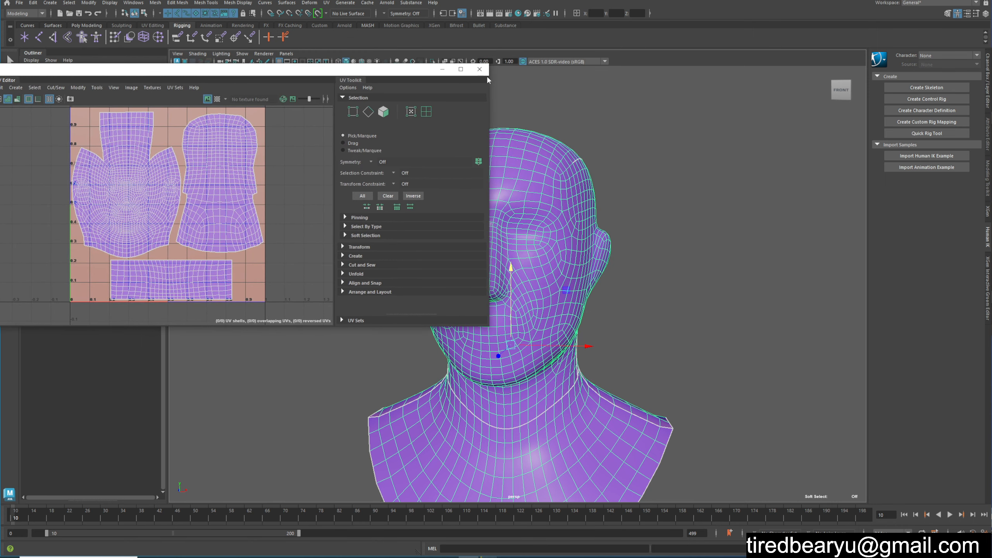
key(f)
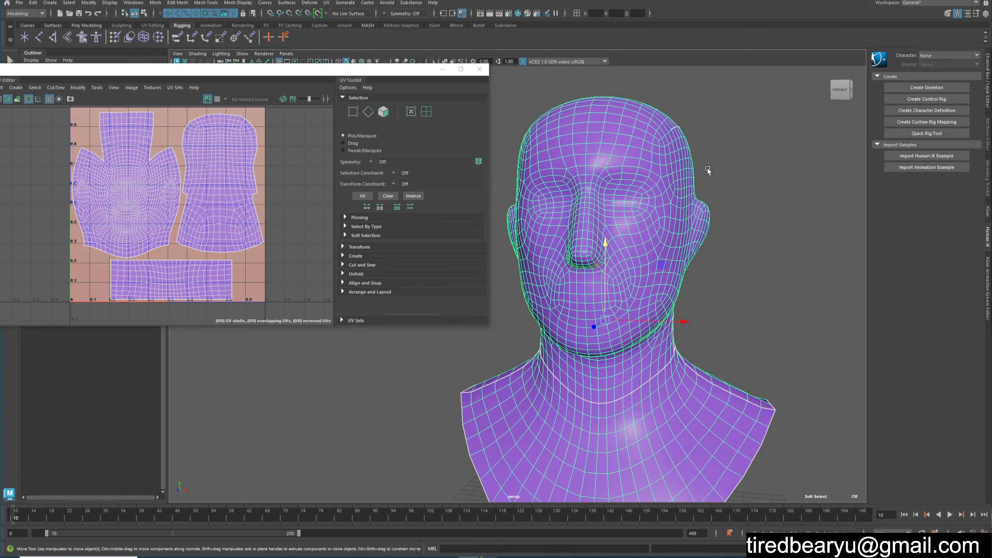
- Examine the head's face UV shell up close and compare it with the mesh in the viewport
click(799, 213)
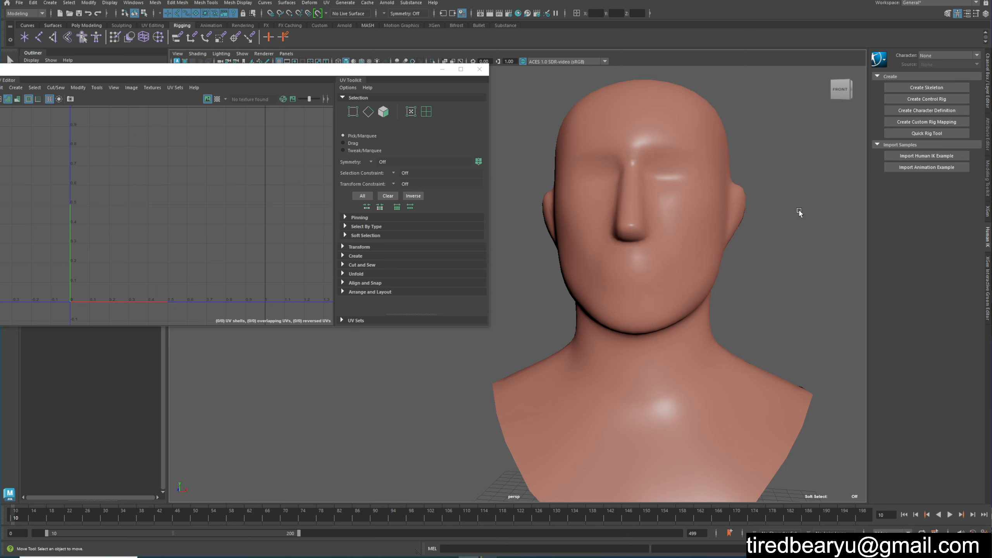
click(563, 216)
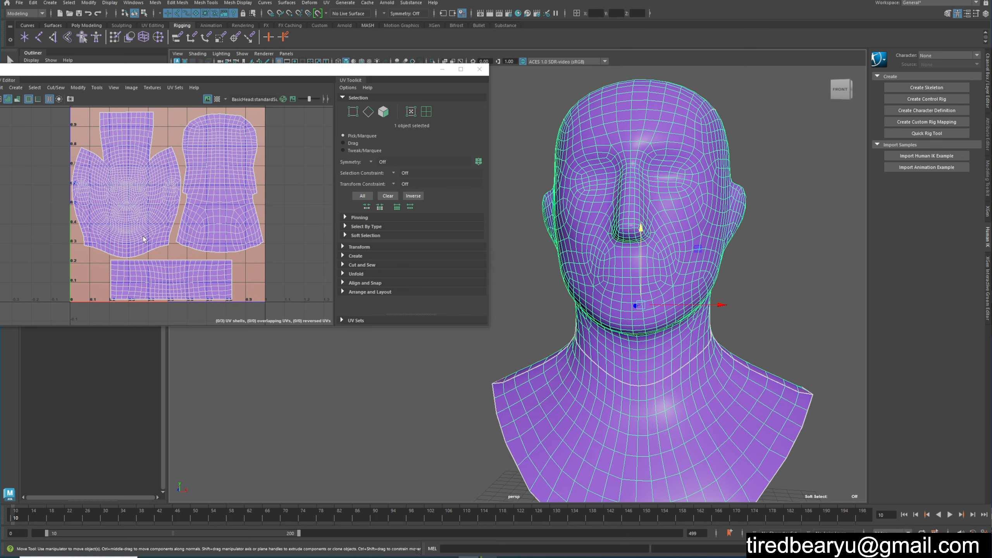
scroll(137, 219, up, 6)
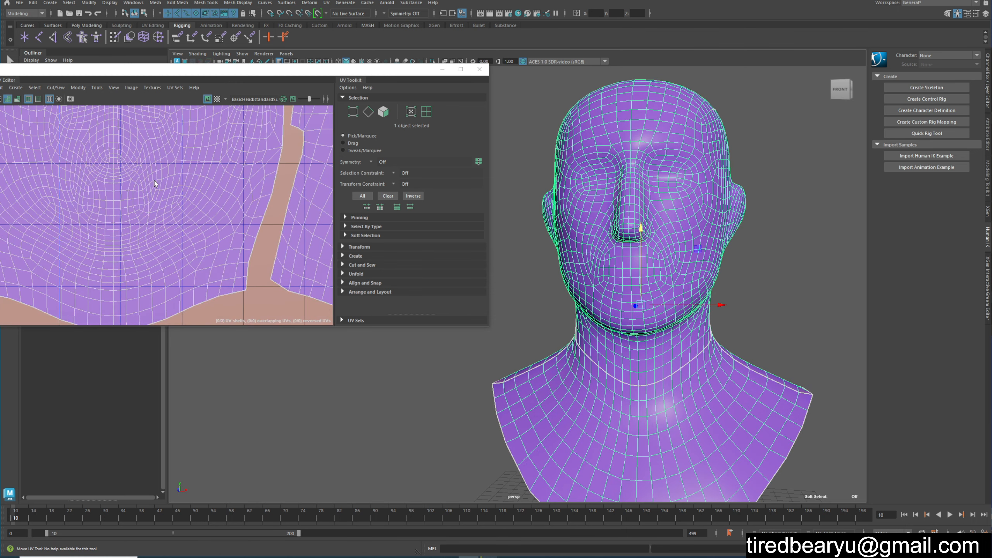
scroll(152, 186, down, 1)
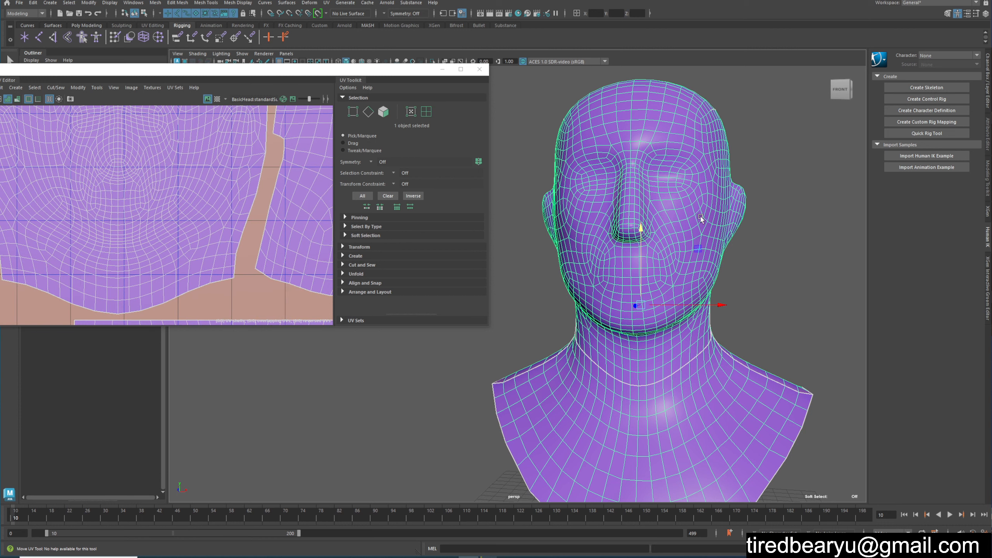
scroll(700, 219, up, 5)
right_drag(664, 221, 733, 261)
click(647, 212)
click(647, 211)
scroll(733, 261, down, 5)
alt+drag(670, 238, 684, 239)
- Assign a new Standard Surface material to the head mesh
click(643, 168)
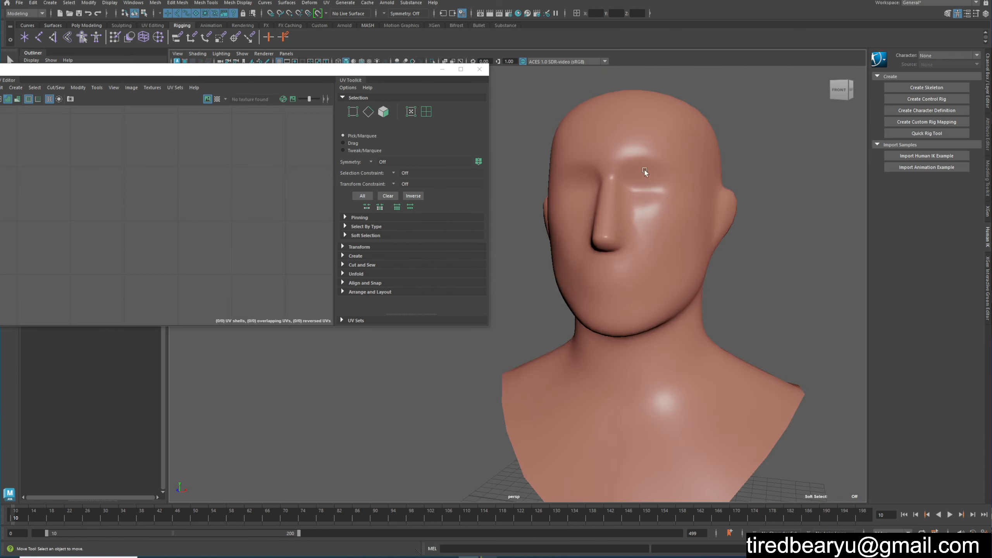
right_click(643, 169)
click(648, 145)
right_drag(648, 146, 718, 353)
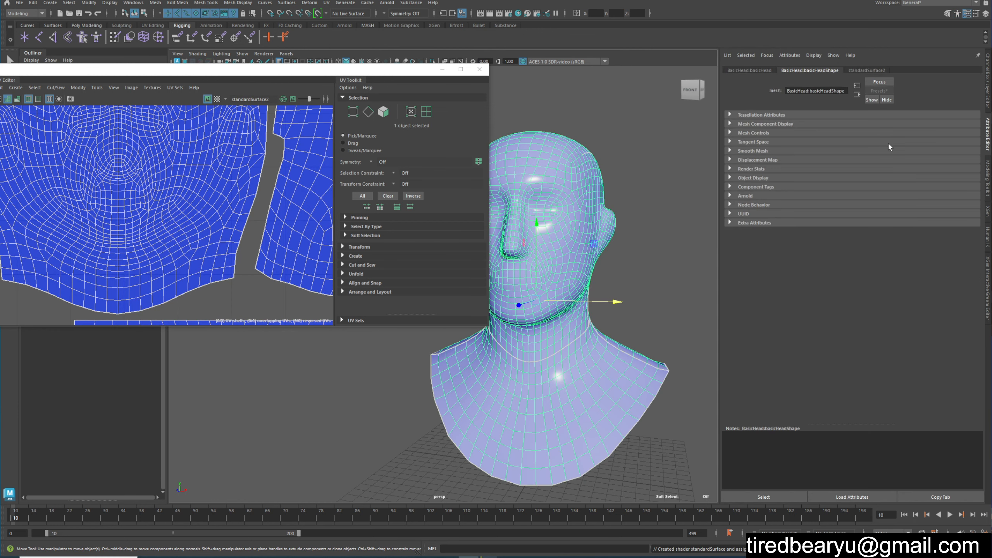
- Connect a Checker texture to the base Weight of the head's Standard Surface material
click(855, 72)
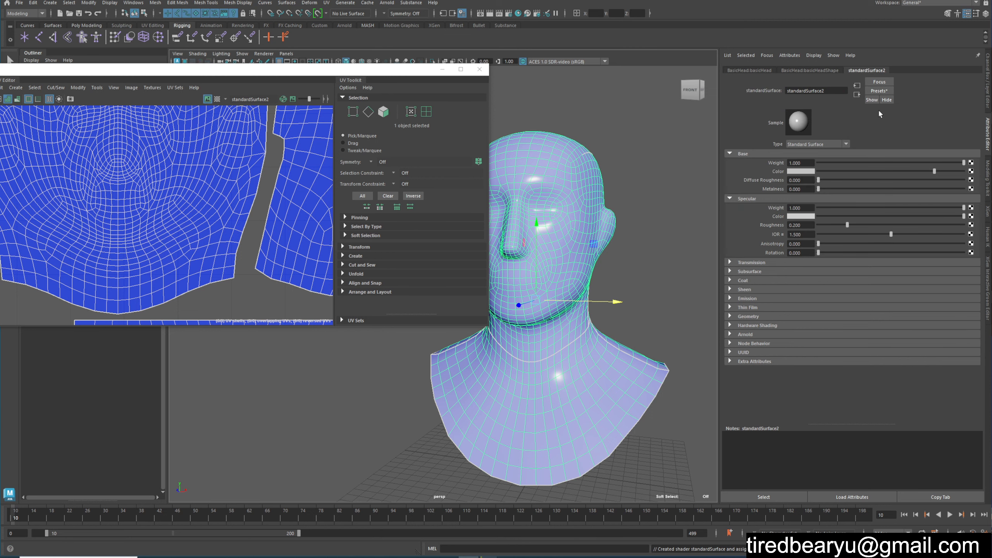
click(971, 163)
click(673, 148)
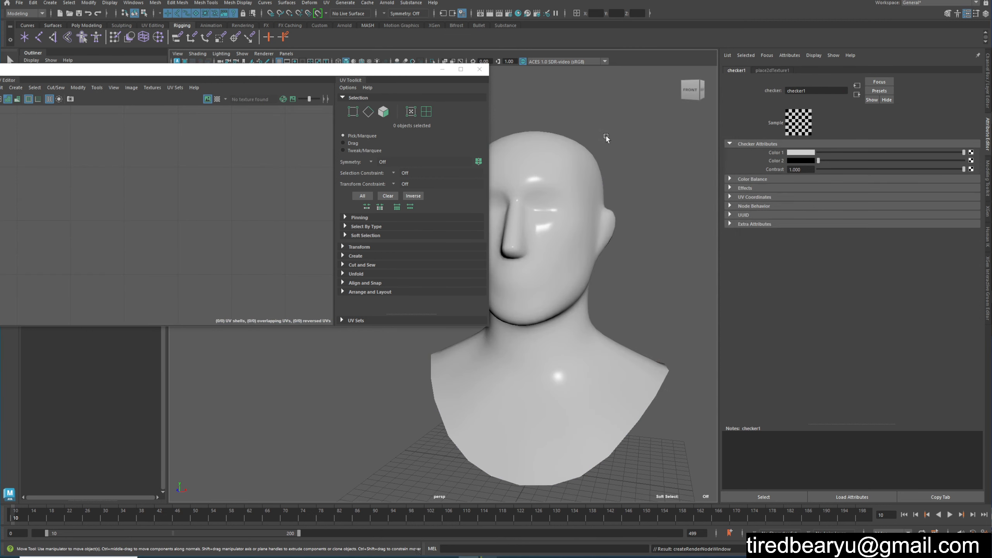
- Close the UV Editor and turn on textured shading for the head in the viewport
click(479, 69)
key(6)
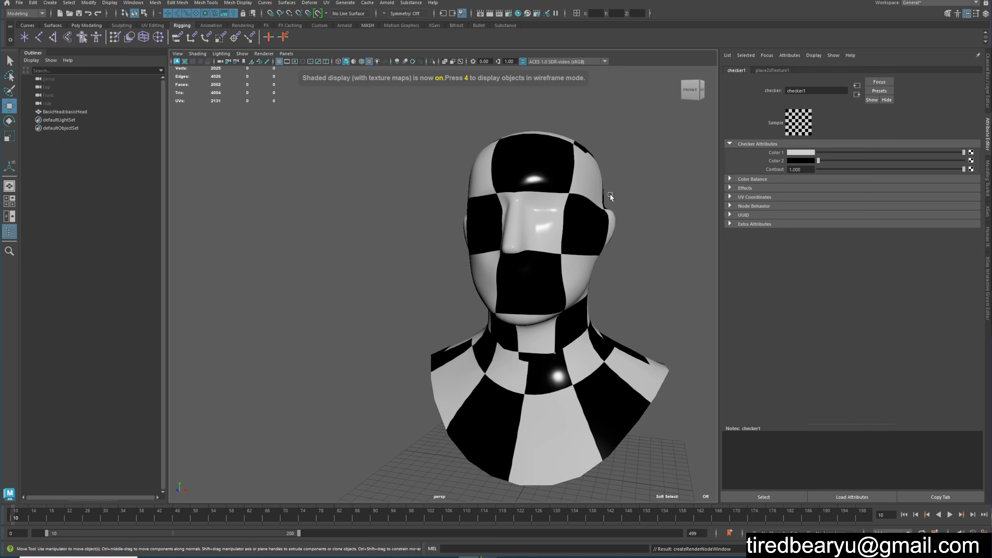
alt+drag(582, 224, 597, 225)
- Set the checker texture placement's Repeat UV to 20 in both directions
click(772, 70)
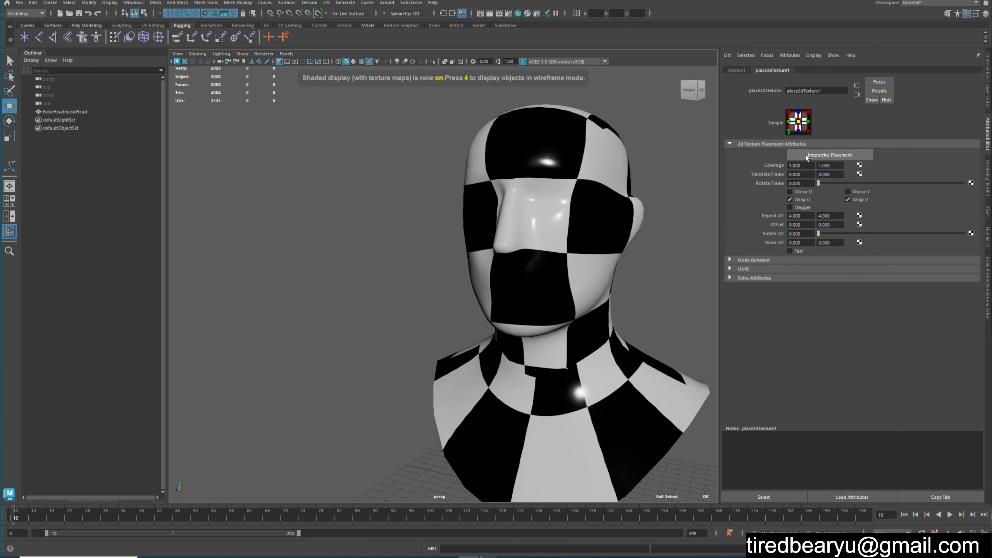
click(792, 216)
text(20)
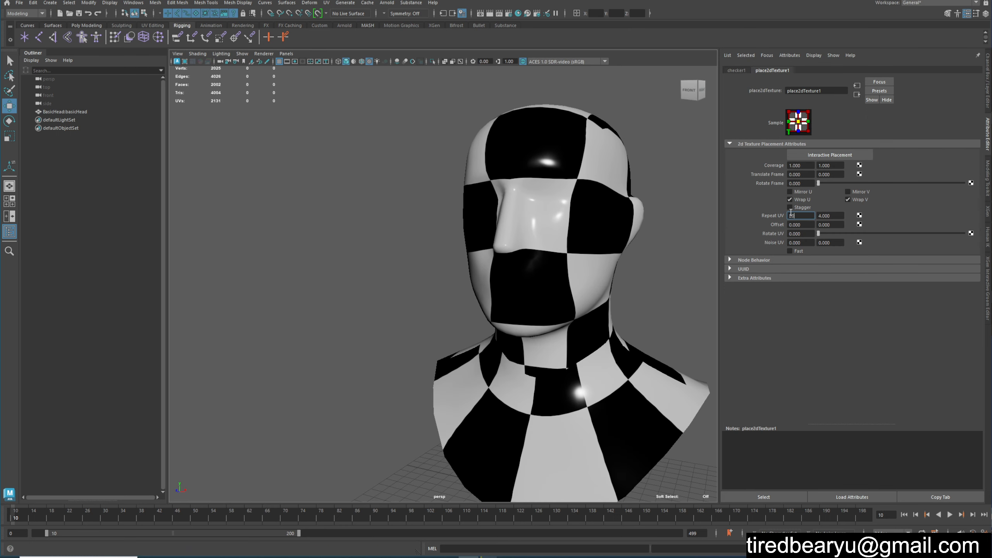
key(Tab)
text(20)
key(Return)
alt+drag(555, 250, 610, 260)
scroll(609, 260, up, 2)
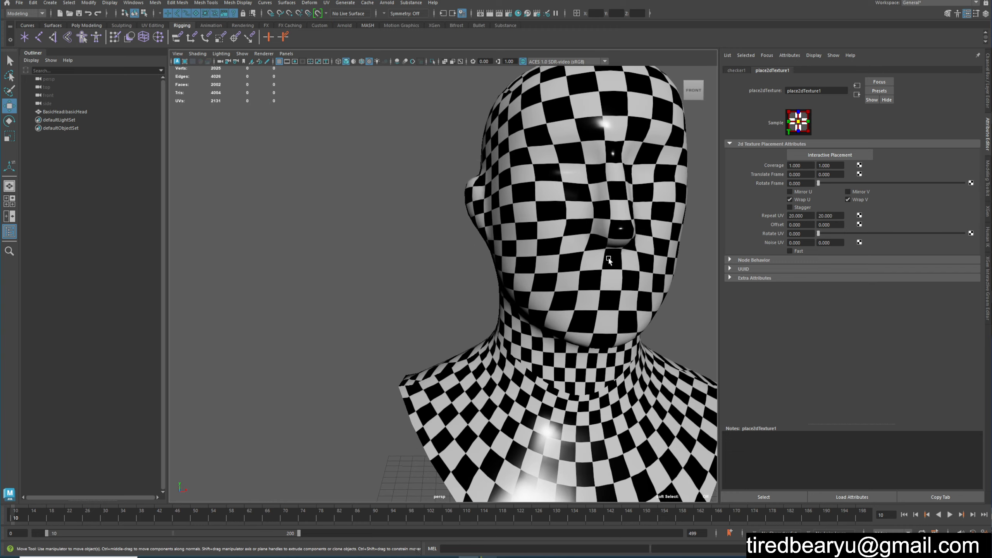
- Examine the checker pattern over the face, neck and shoulders for UV stretching
click(702, 281)
alt+drag(702, 280, 667, 338)
alt+middle_drag(667, 338, 636, 354)
alt+drag(635, 354, 572, 316)
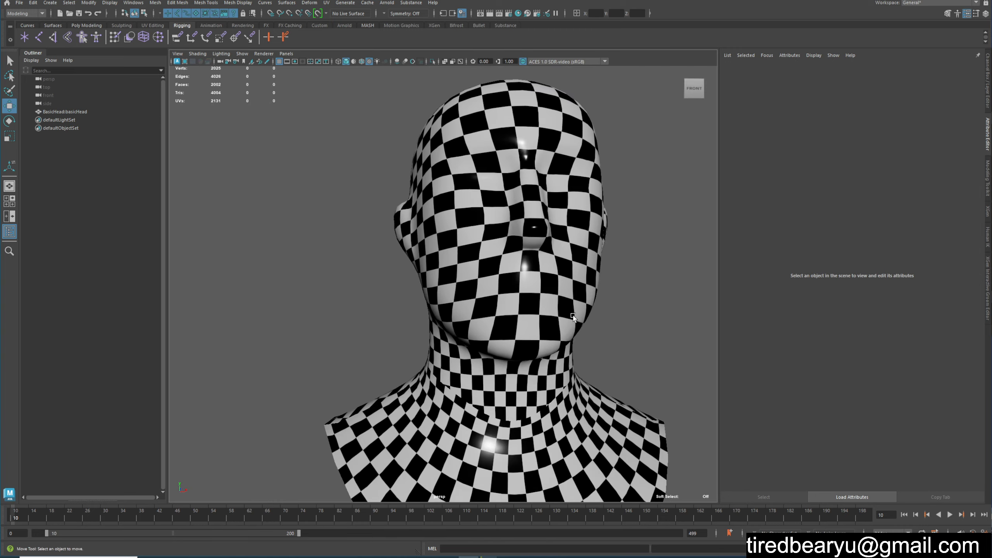
alt+drag(531, 237, 541, 239)
alt+right_drag(542, 239, 554, 260)
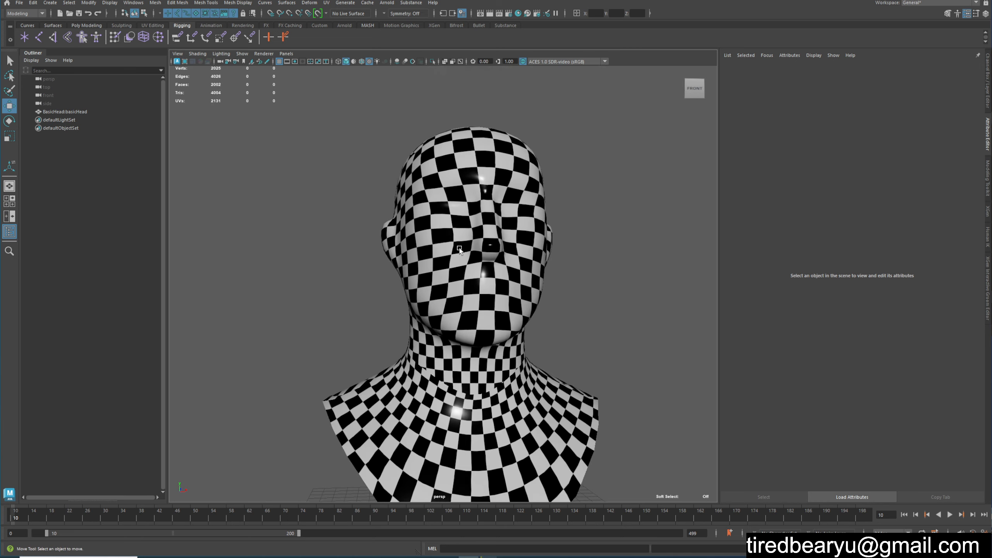
alt+drag(554, 260, 527, 265)
alt+right_drag(527, 264, 641, 254)
- Break the checker texture's connection to the base Weight of the head's material
click(611, 231)
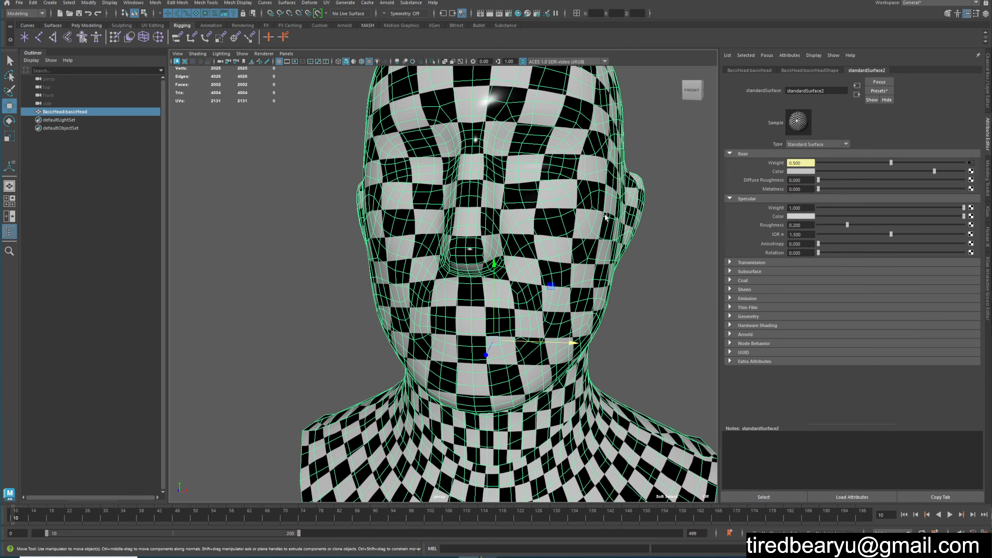
click(969, 163)
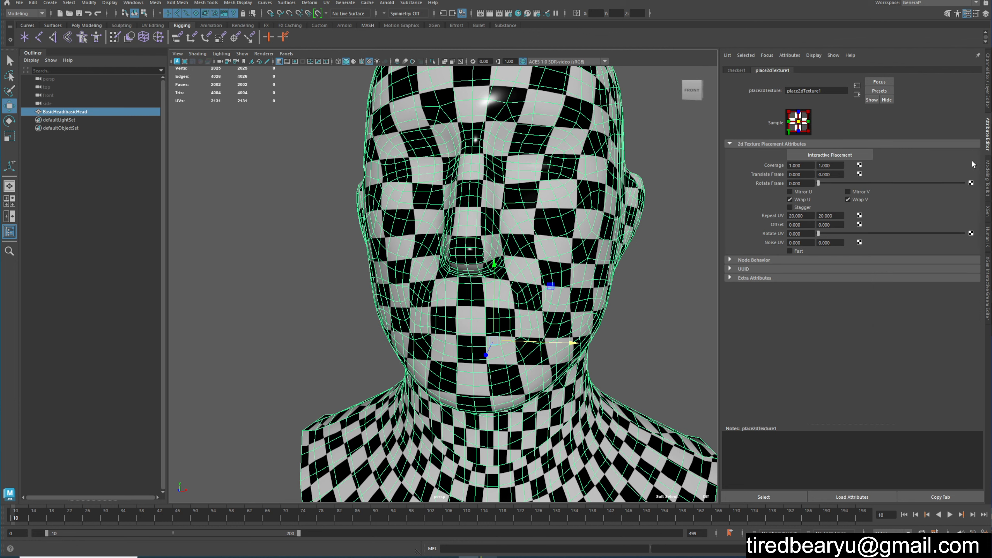
click(732, 72)
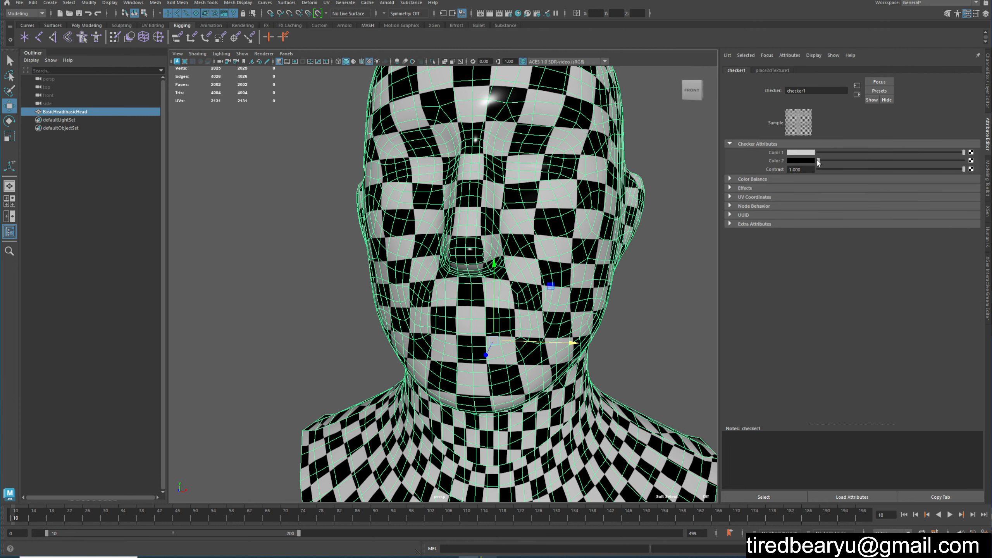
click(857, 95)
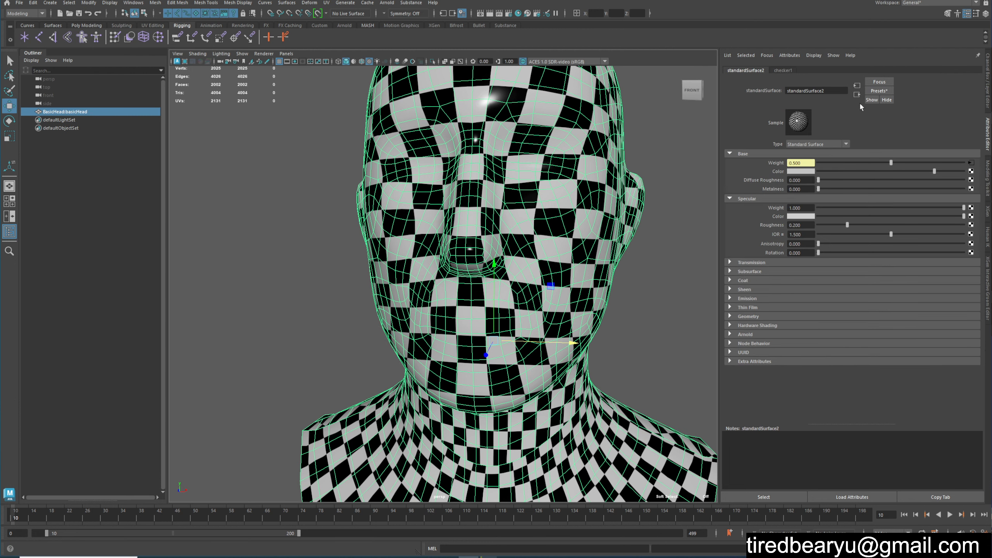
right_click(783, 170)
click(768, 172)
right_click(784, 163)
click(804, 192)
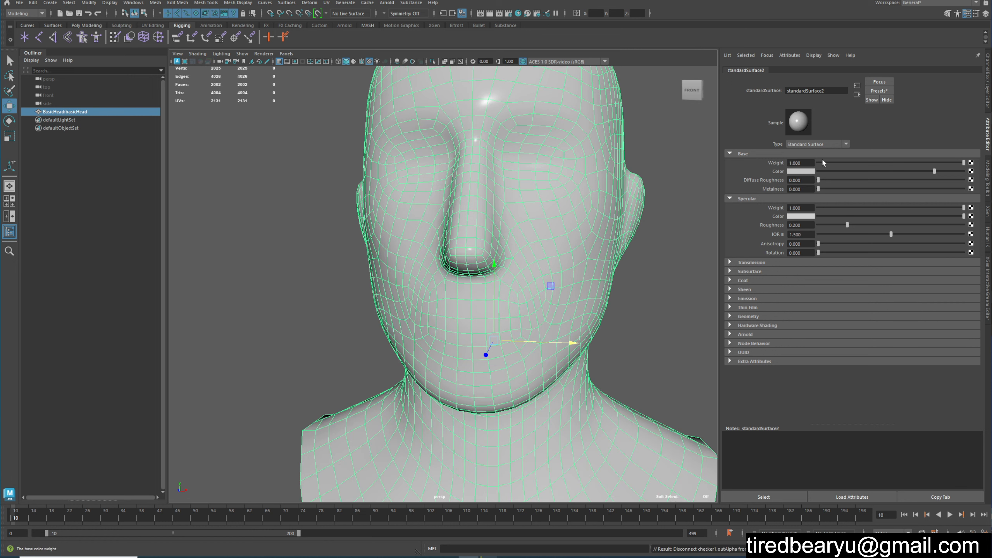
- Connect a Fractal texture to the base Color of the head's Standard Surface material
click(971, 172)
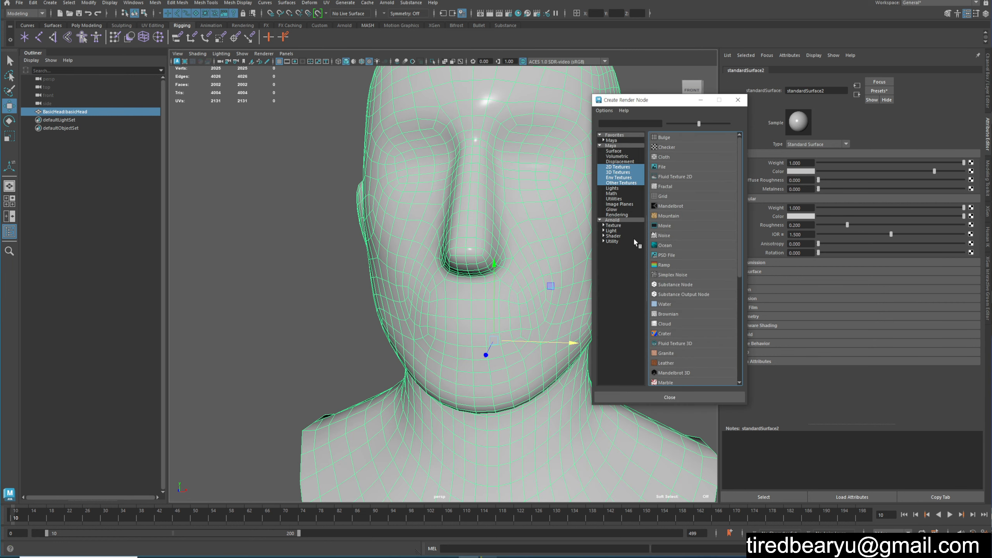
click(672, 187)
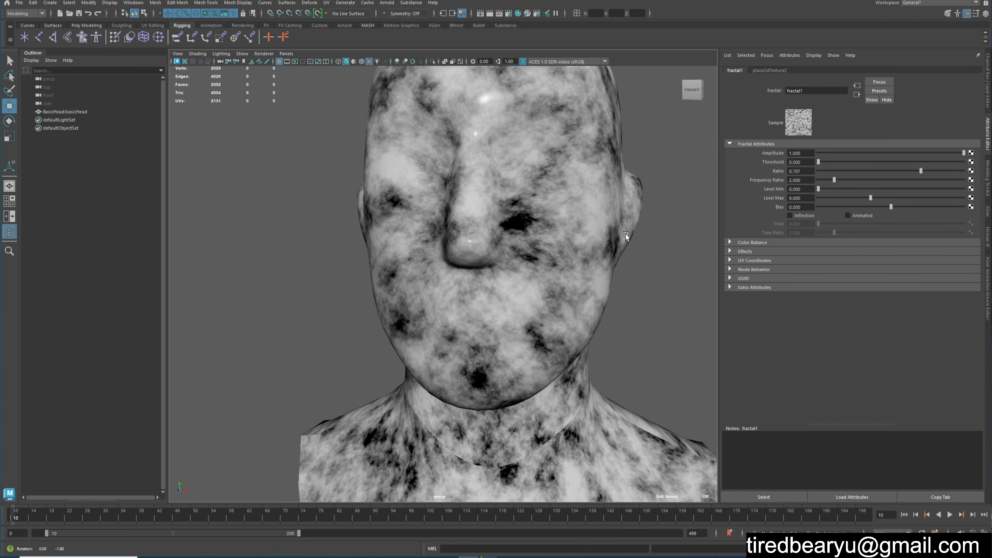
- Raise the fractal texture's Threshold to 0.028 and its Ratio to 1 for a sharper, higher-contrast pattern on the head
alt+drag(646, 224, 521, 232)
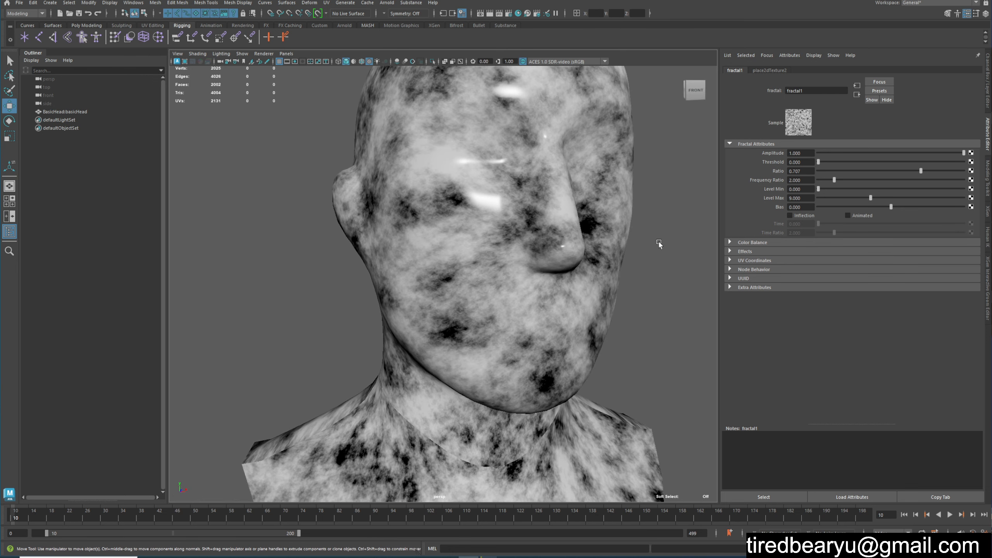
drag(836, 161, 822, 161)
click(881, 171)
drag(880, 172, 982, 176)
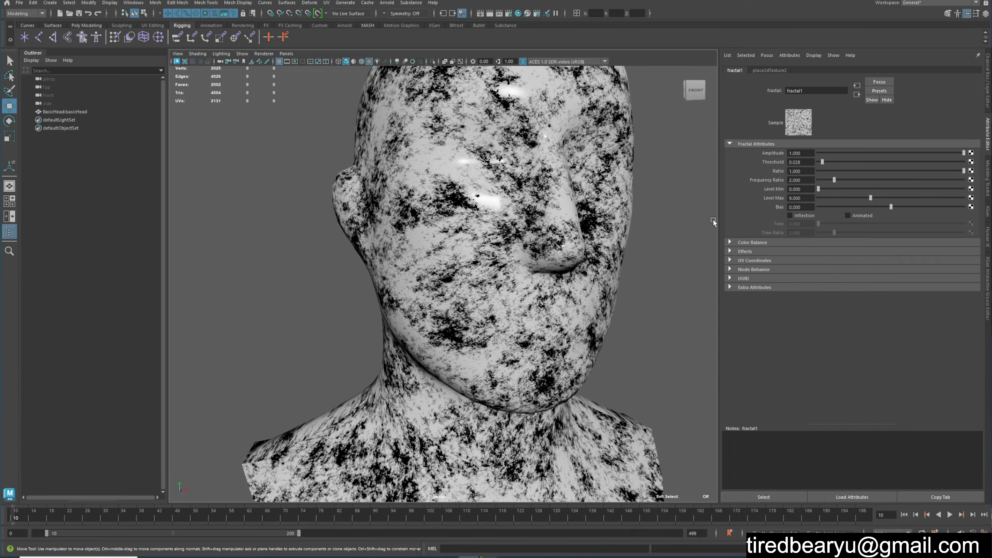
- Examine the fractal pattern on the cheek, ear, nose and forehead for texture stretching
alt+middle_drag(547, 254, 555, 219)
alt+right_drag(554, 219, 593, 215)
mouse_move(594, 215)
alt+mouse_down()
mouse_move(562, 250)
mouse_move(594, 229)
alt+mouse_up()
alt+right_drag(594, 229, 503, 241)
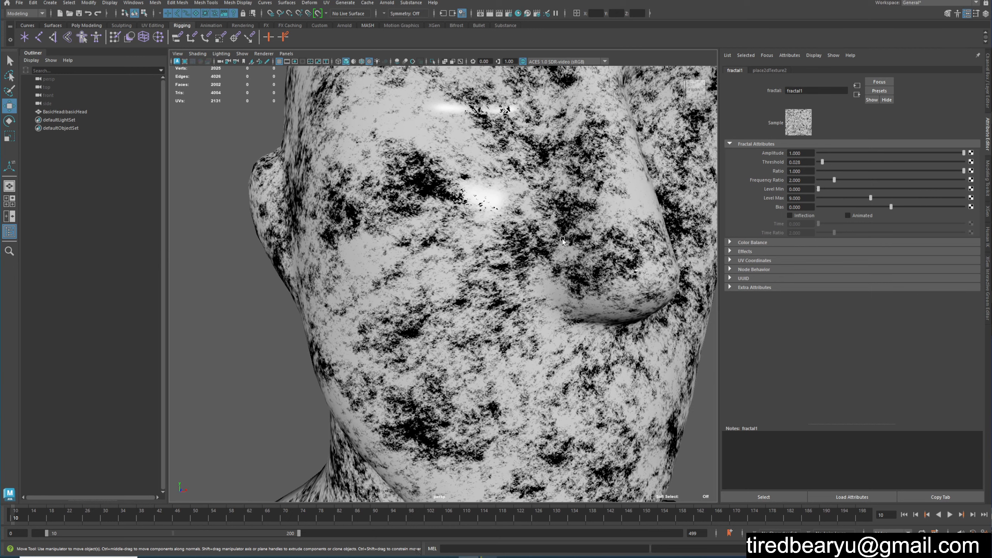
alt+drag(484, 257, 558, 250)
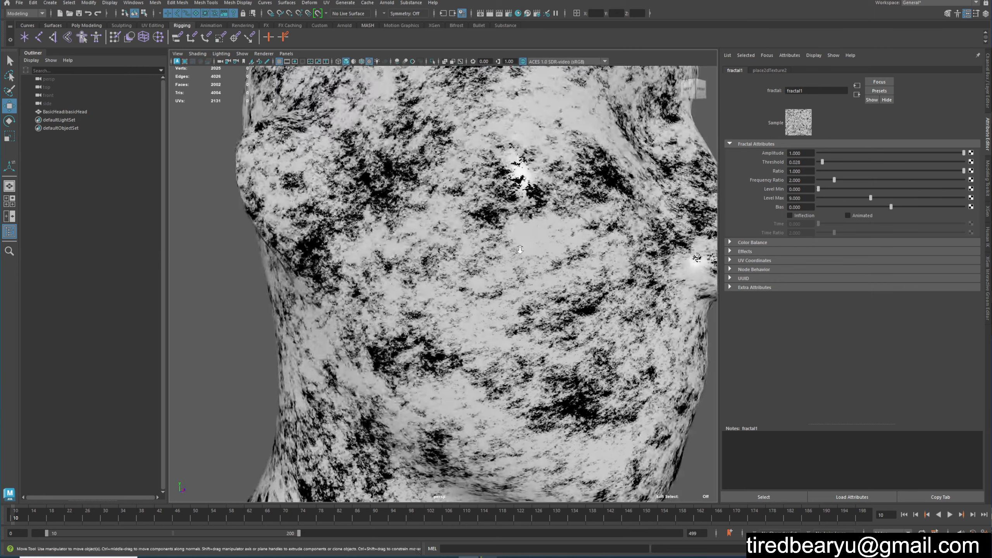
alt+right_drag(558, 250, 496, 223)
alt+drag(496, 223, 511, 211)
alt+drag(564, 227, 525, 256)
alt+drag(588, 141, 509, 193)
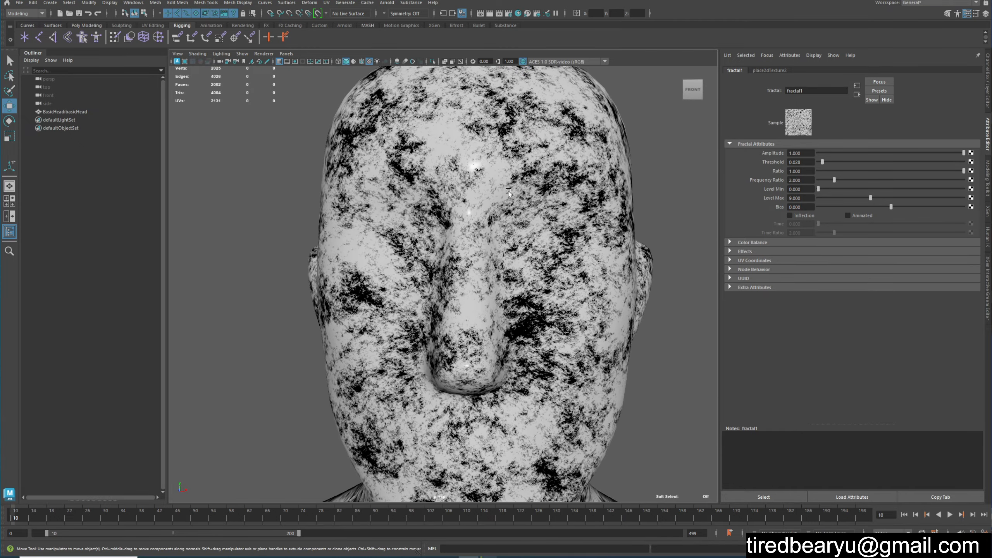
alt+drag(417, 231, 474, 252)
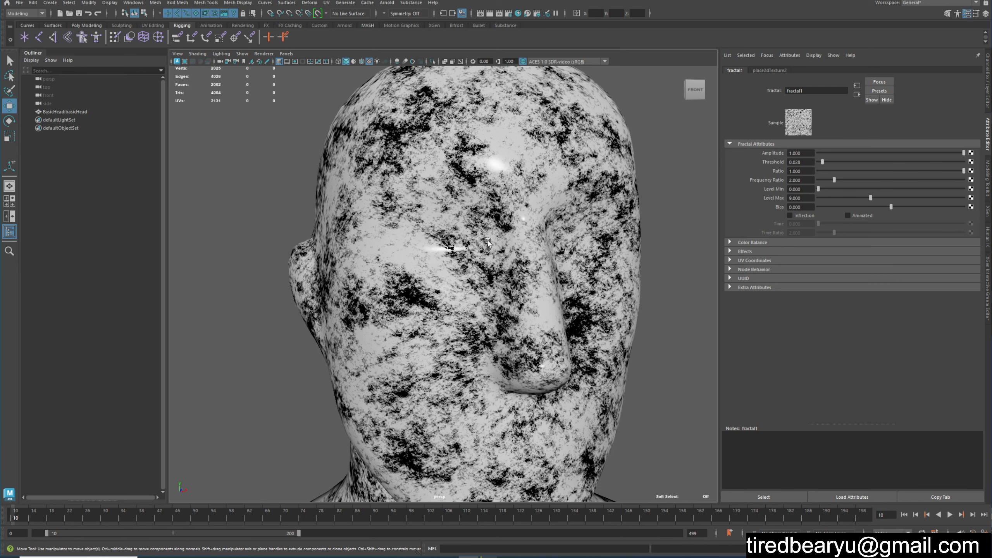
alt+drag(488, 242, 435, 279)
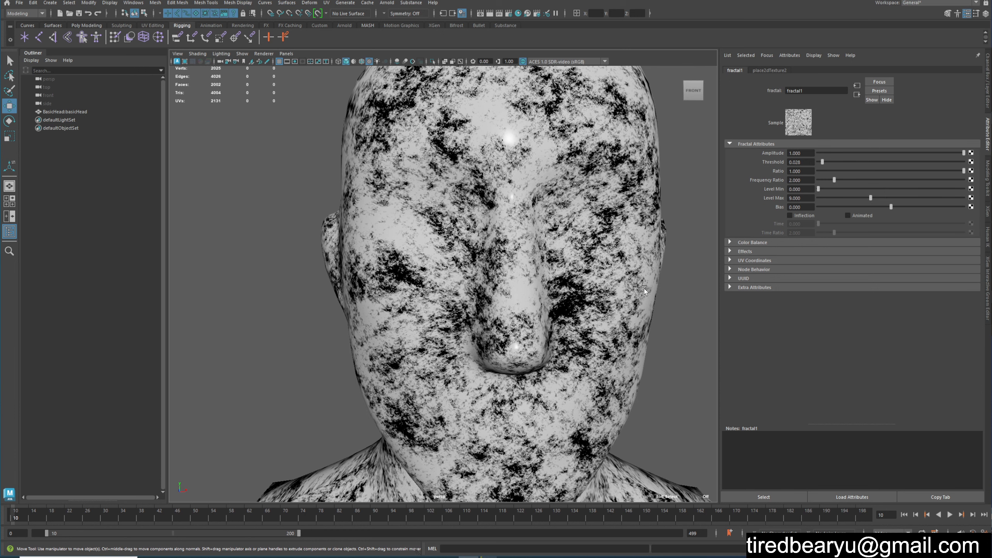
alt+drag(601, 389, 567, 289)
- Apply a cylindrical UV projection to the whole head mesh
click(567, 288)
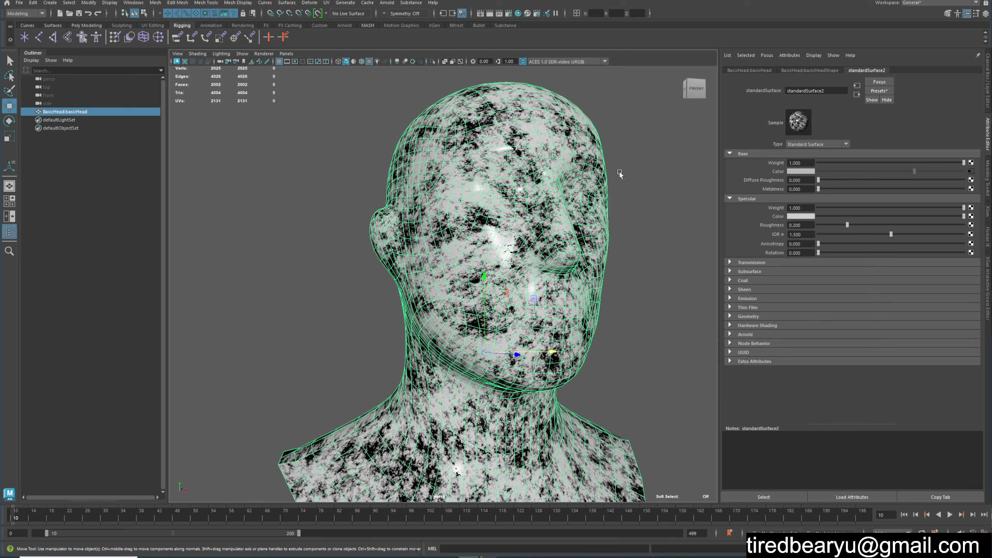
alt+drag(568, 164, 582, 147)
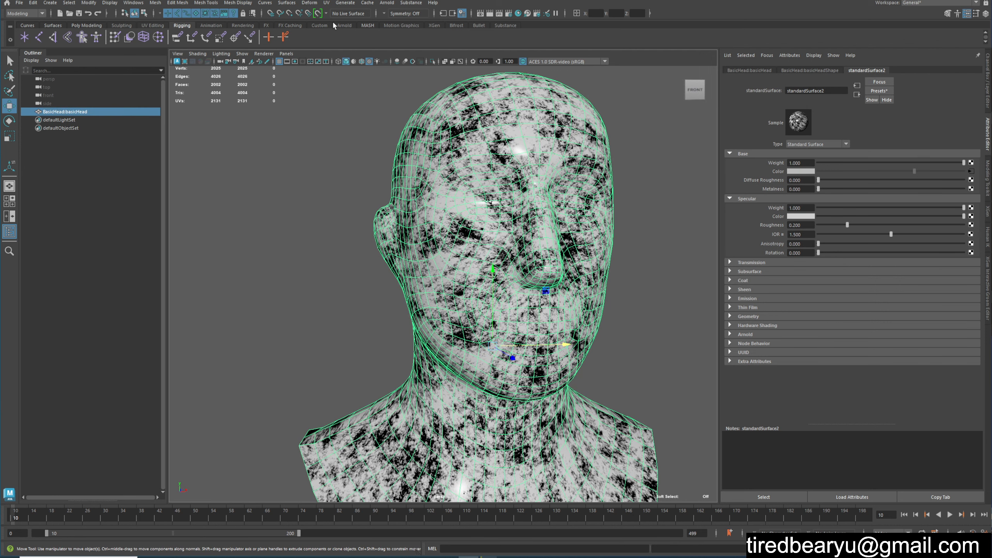
click(327, 3)
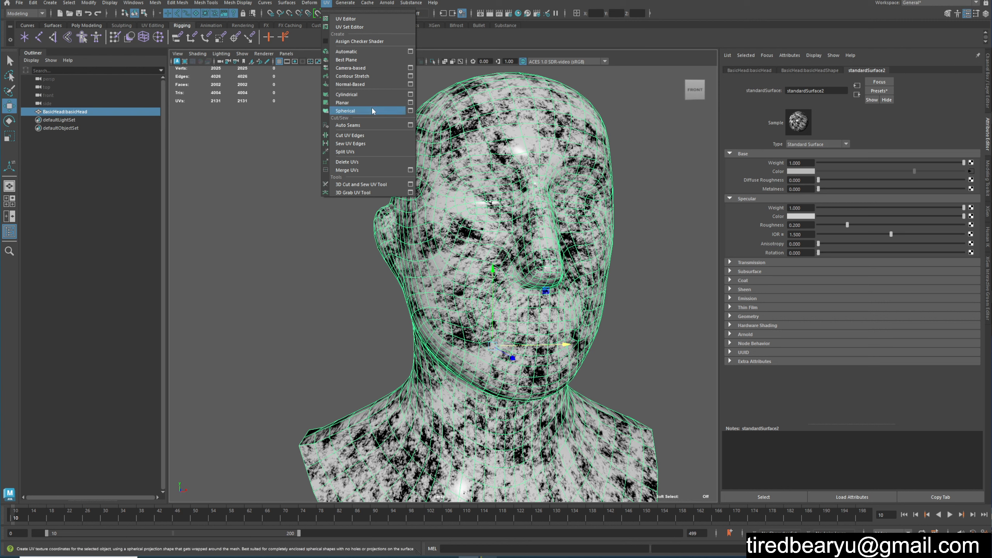
click(367, 94)
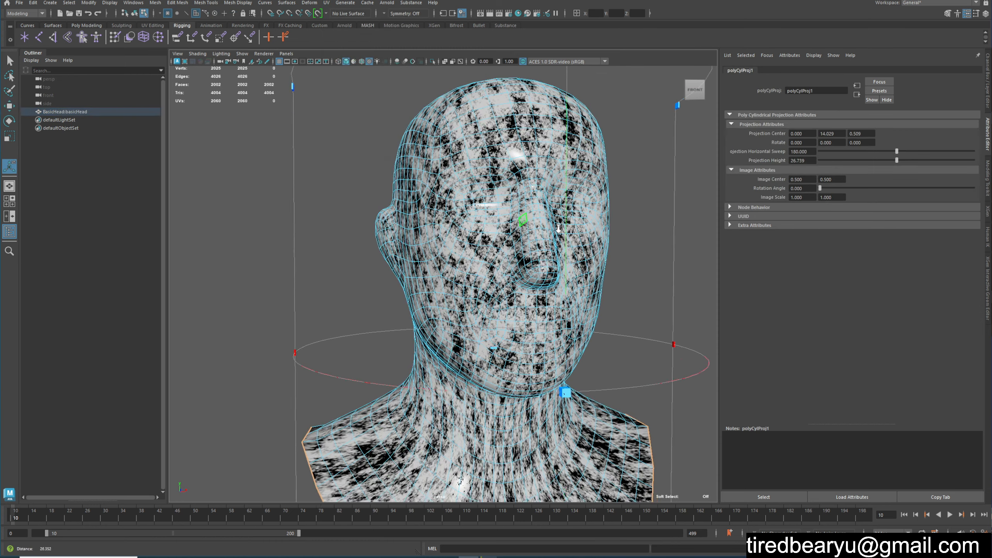
- Widen the cylindrical projection's horizontal sweep all the way around the head, then return to object mode and deselect the mesh
drag(693, 349, 473, 288)
click(276, 253)
alt+drag(277, 253, 354, 262)
right_drag(450, 250, 617, 214)
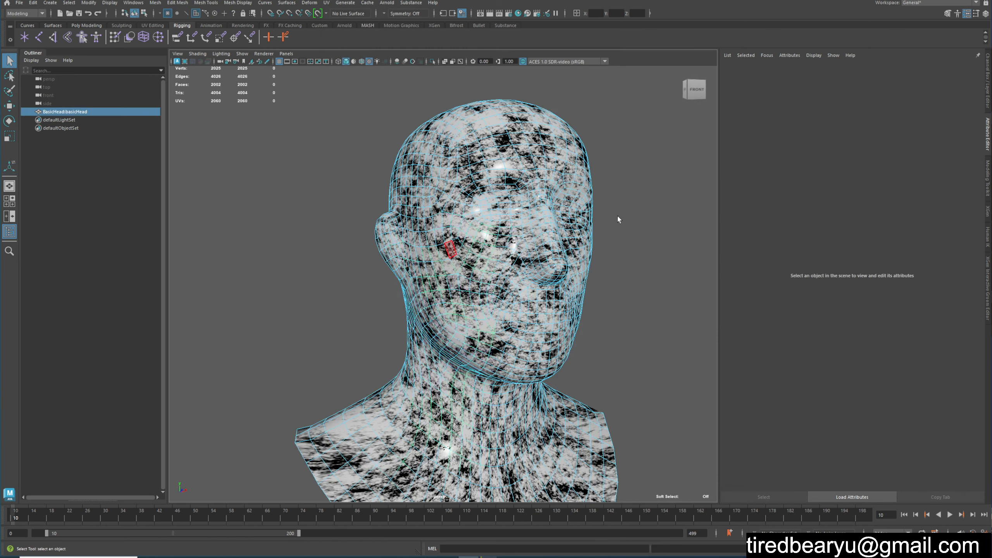
click(664, 231)
alt+drag(664, 230, 599, 240)
- Inspect the head's cylindrical UV layout in the UV Editor, then close the editor and deselect the mesh
click(556, 222)
click(327, 2)
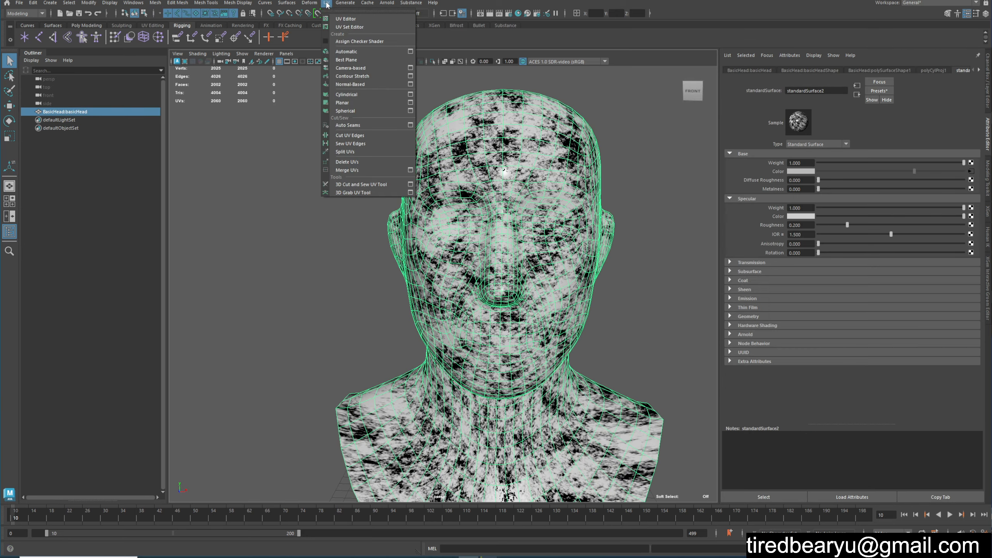
click(344, 19)
scroll(264, 261, down, 6)
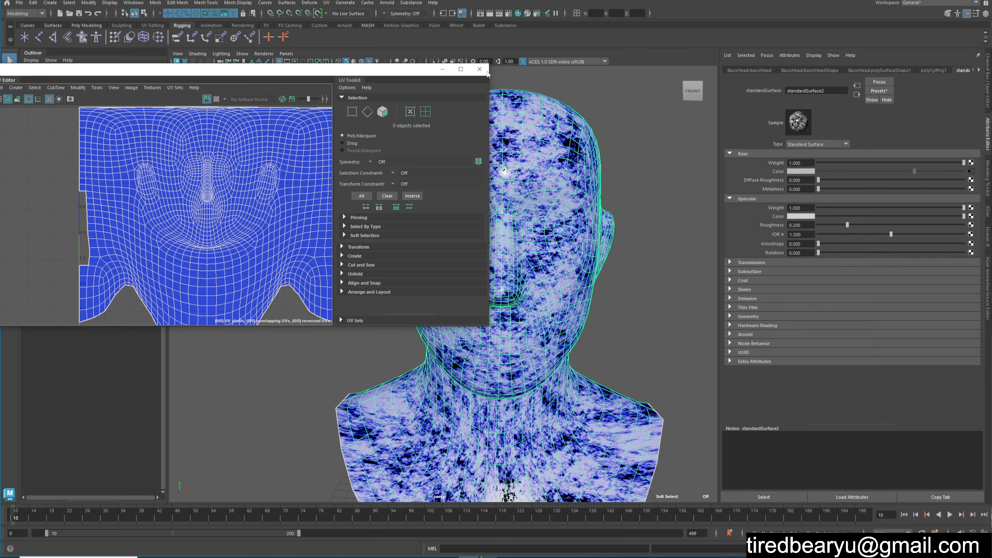
click(479, 69)
click(701, 244)
- Examine the fractal pattern along the sides of the nose, the brow and the profile for stretching from the cylindrical projection
alt+drag(638, 277, 576, 267)
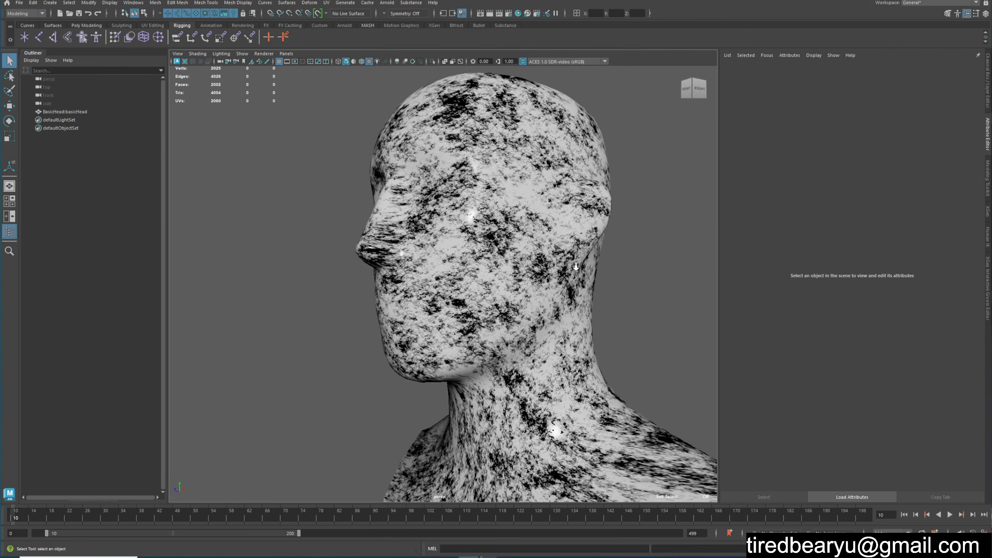
scroll(576, 267, up, 8)
alt+middle_drag(408, 221, 513, 341)
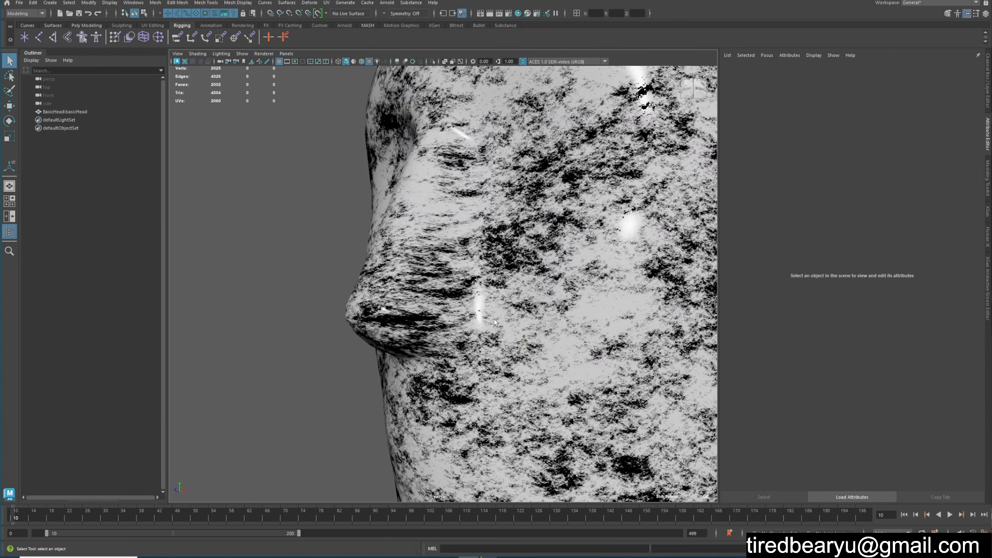
alt+middle_drag(438, 281, 442, 259)
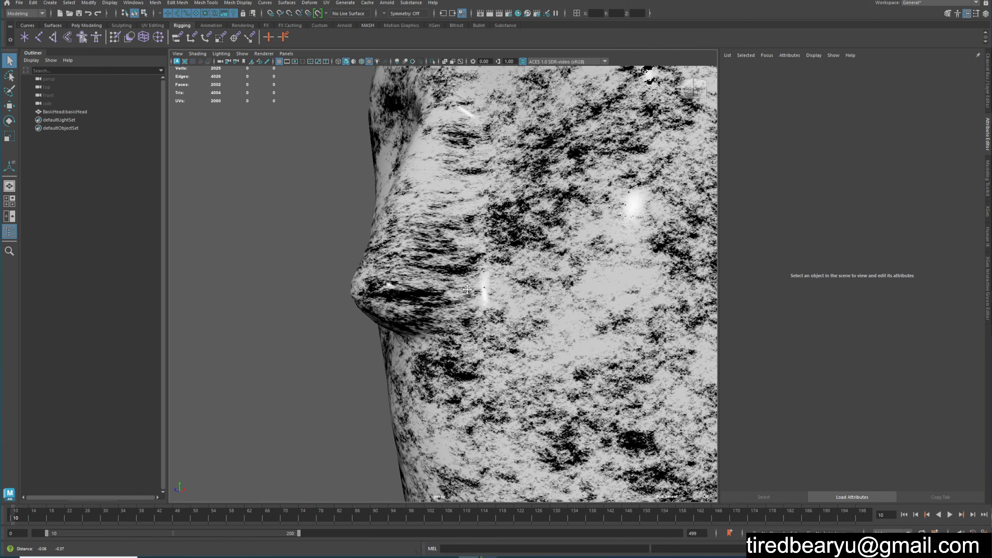
alt+drag(442, 258, 487, 261)
alt+middle_drag(487, 261, 466, 277)
alt+right_drag(466, 276, 489, 278)
alt+drag(488, 279, 377, 268)
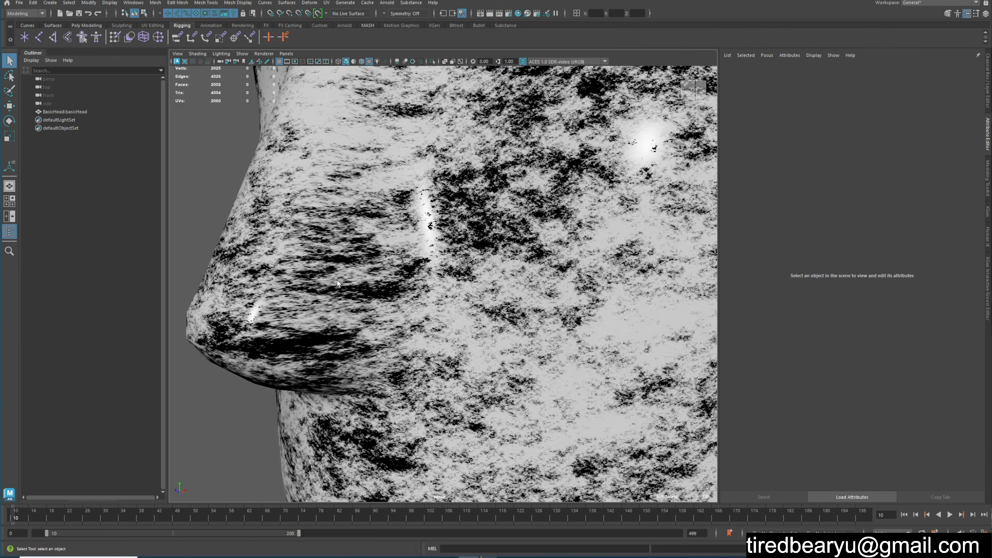
alt+middle_drag(319, 316, 398, 272)
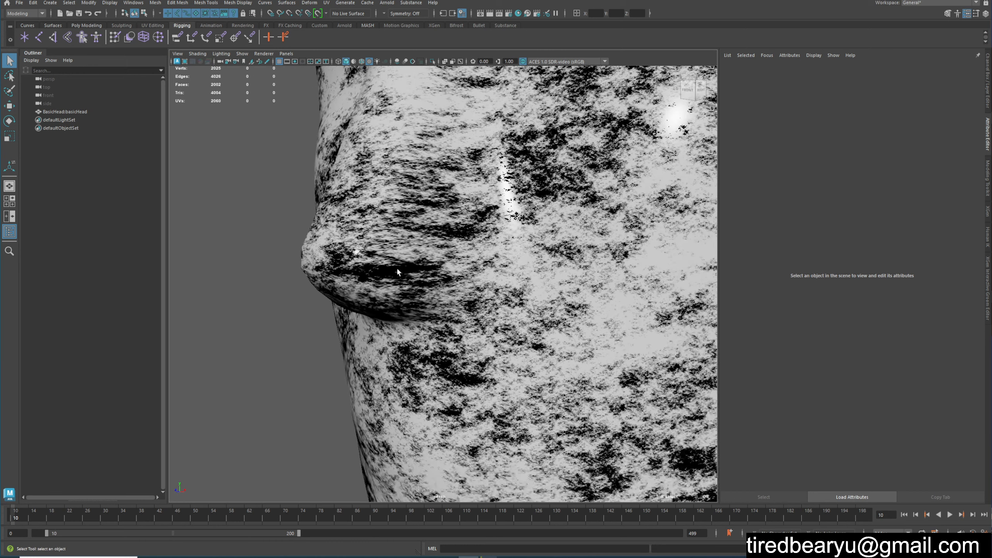
alt+drag(391, 259, 410, 270)
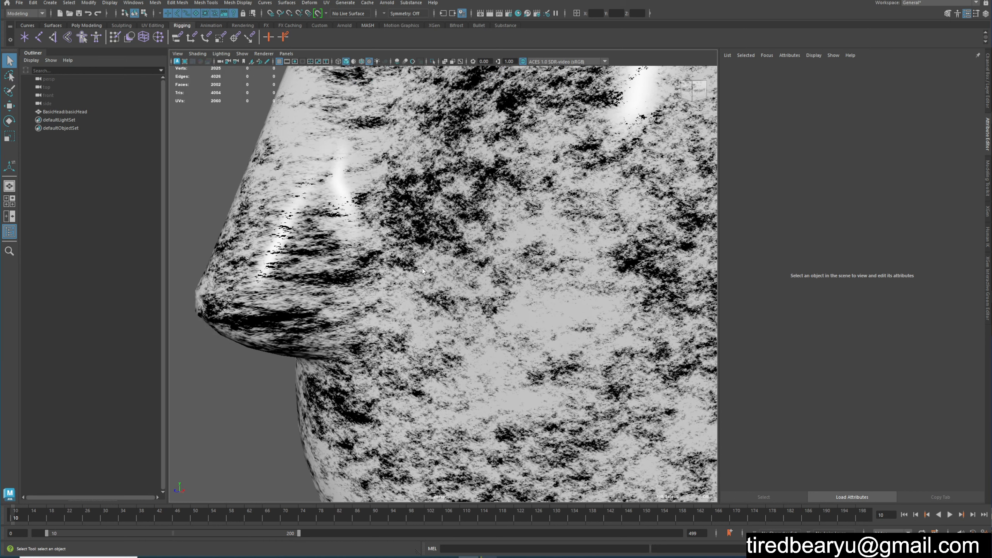
alt+drag(295, 198, 303, 258)
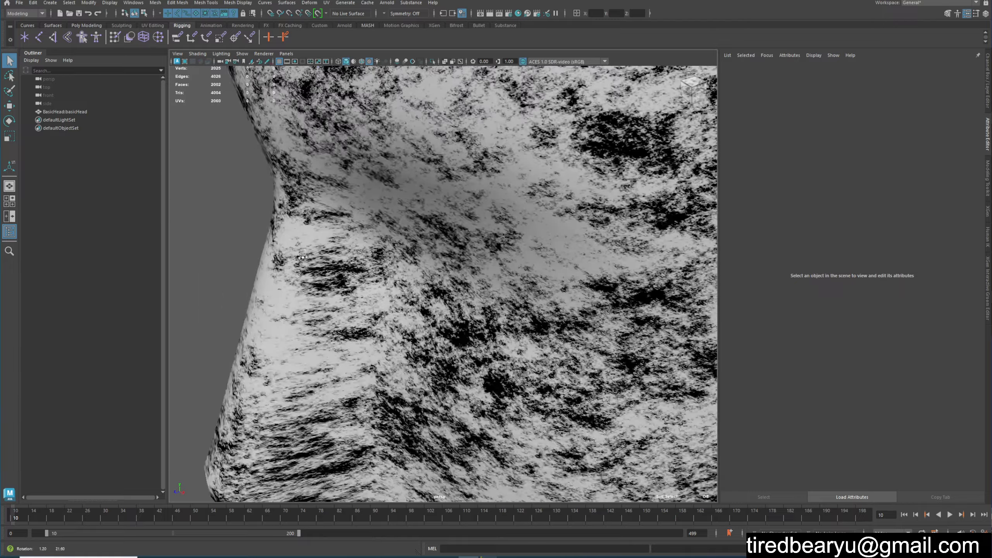
scroll(390, 276, down, 6)
alt+drag(391, 289, 565, 273)
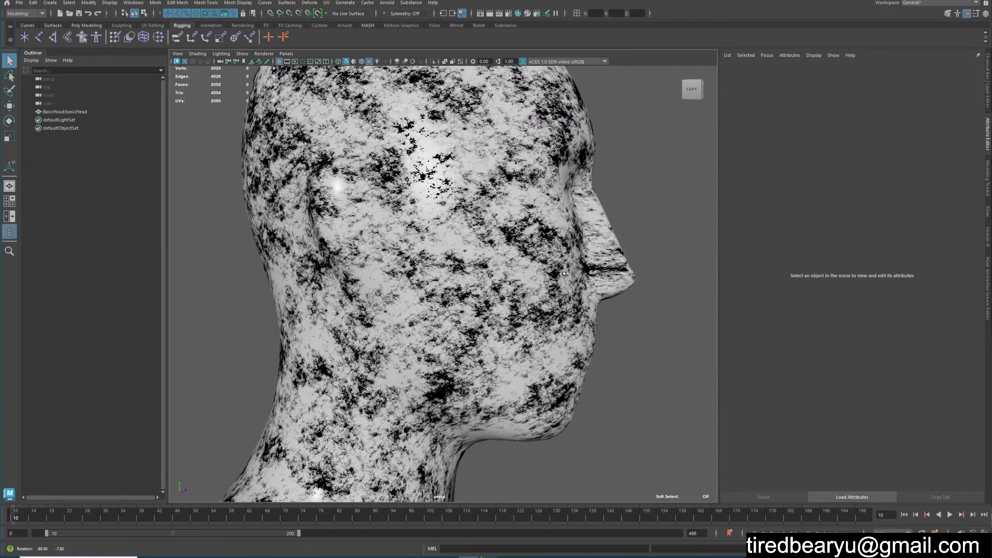
alt+middle_drag(563, 274, 406, 298)
alt+drag(406, 298, 459, 315)
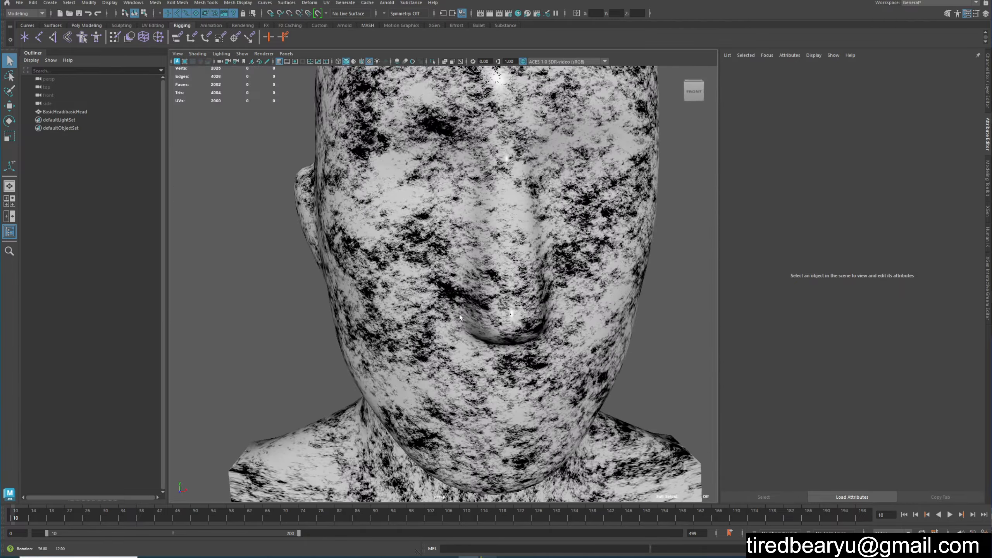
- Review the selected head's UV shell against the 0–1 tile in the UV Editor, then close the editor
click(326, 3)
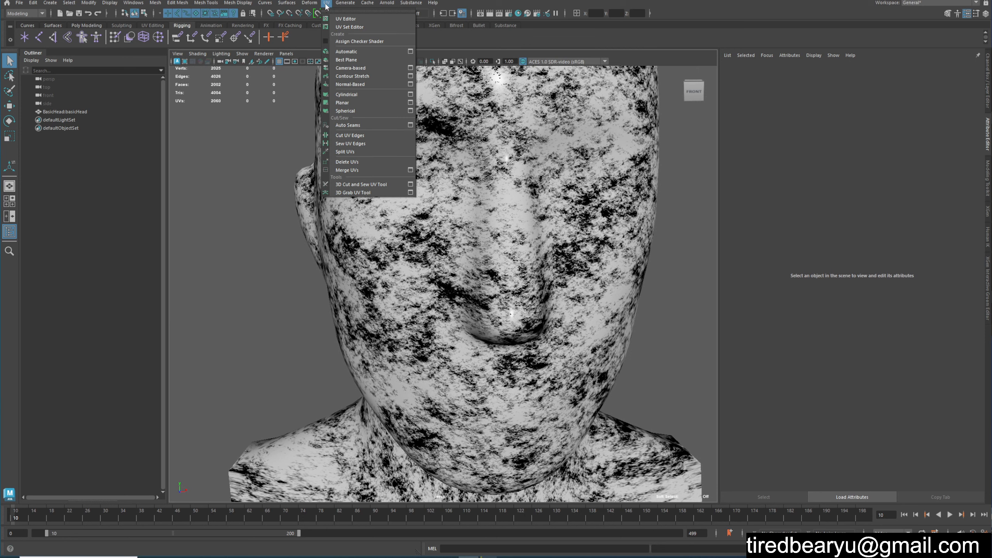
click(346, 18)
click(578, 278)
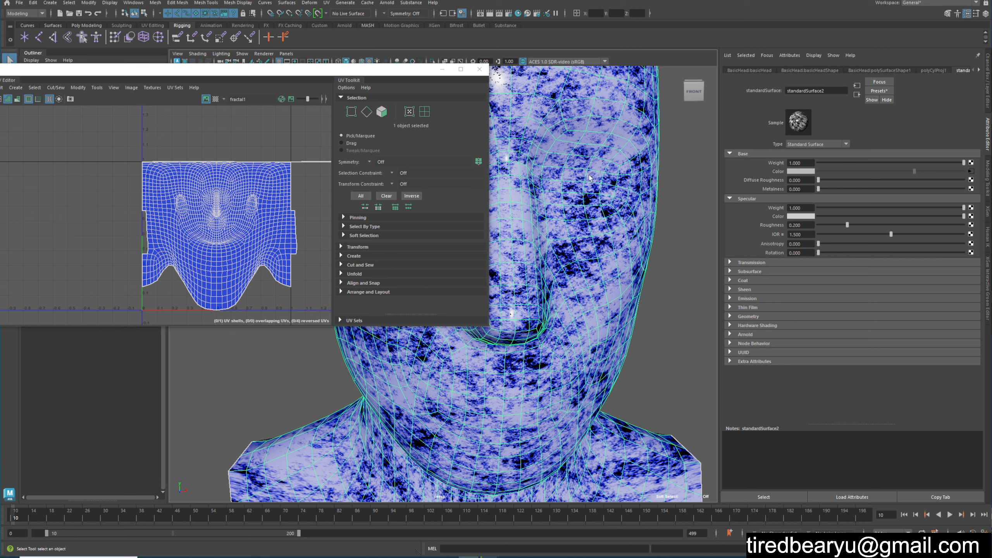
click(479, 71)
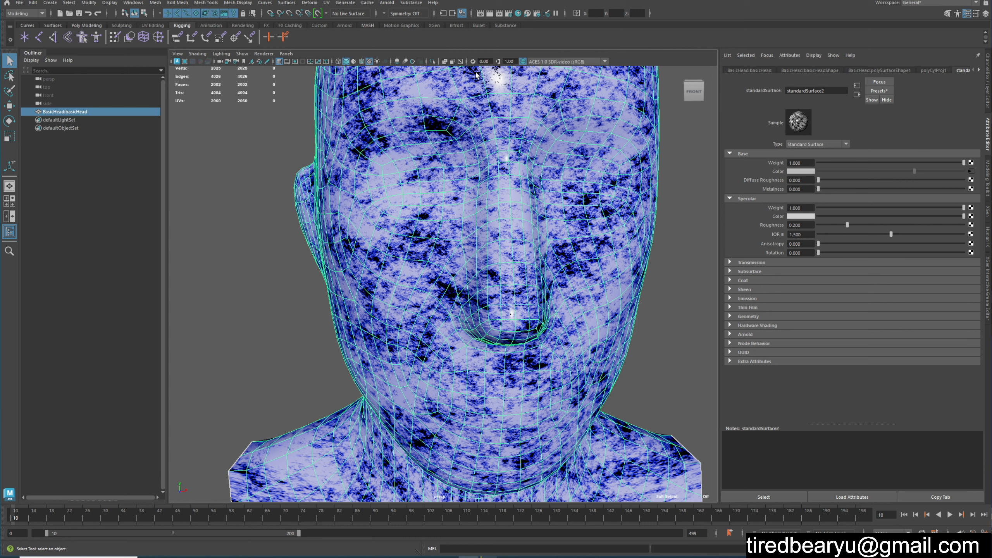
- Compare the fractal pattern across the front and side of the face with the mesh selected and deselected
alt+drag(384, 258, 387, 257)
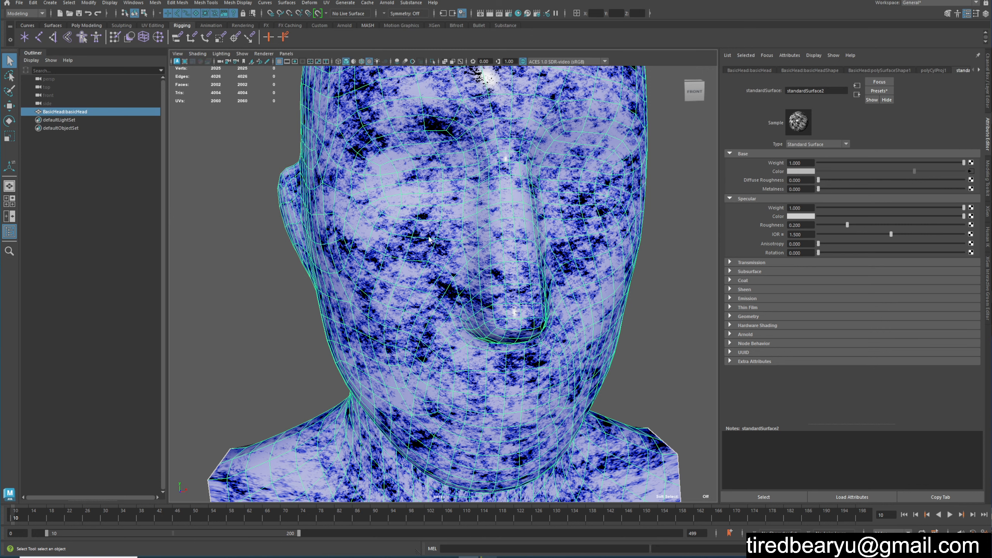
alt+drag(402, 229, 318, 204)
alt+drag(360, 236, 403, 137)
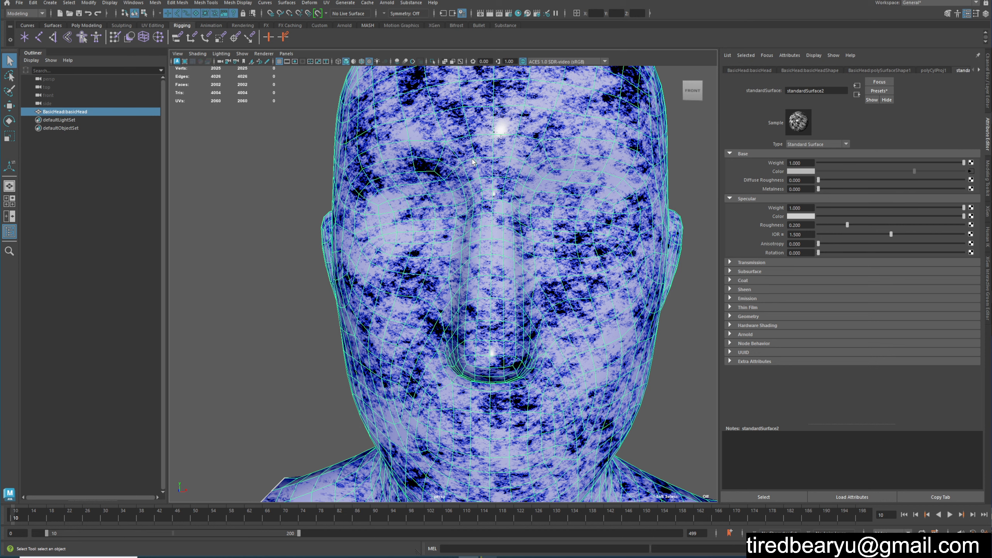
alt+middle_drag(525, 332, 535, 294)
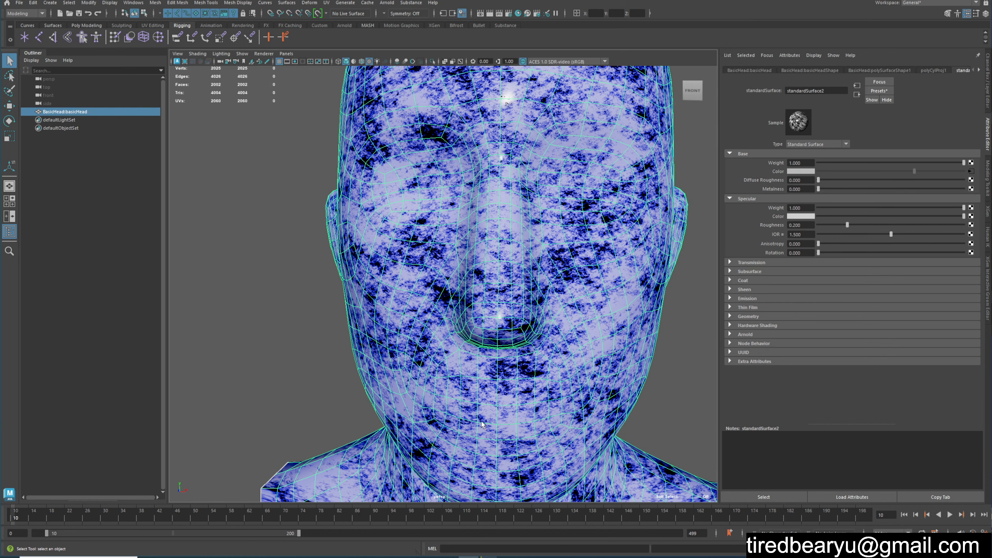
click(679, 422)
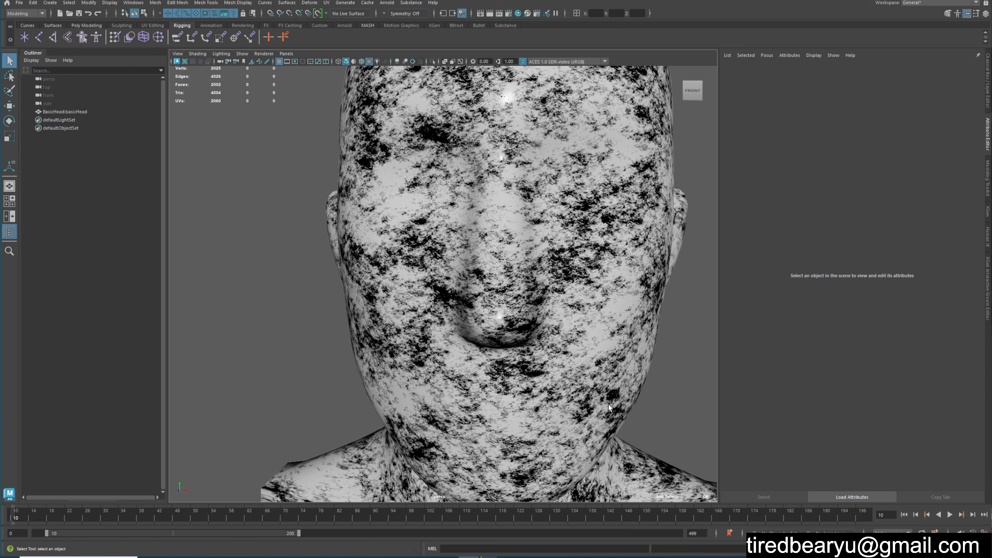
alt+drag(600, 342, 556, 304)
click(556, 304)
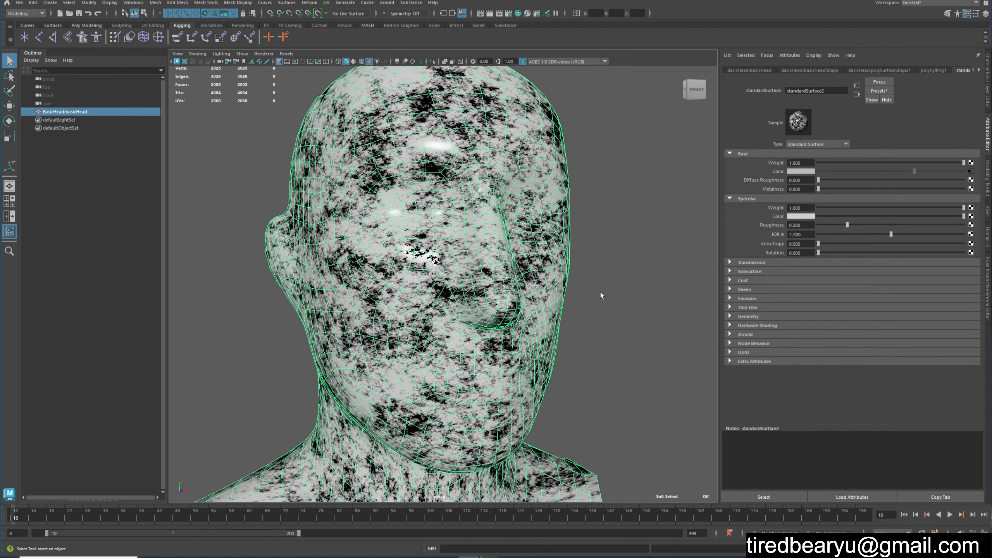
click(616, 305)
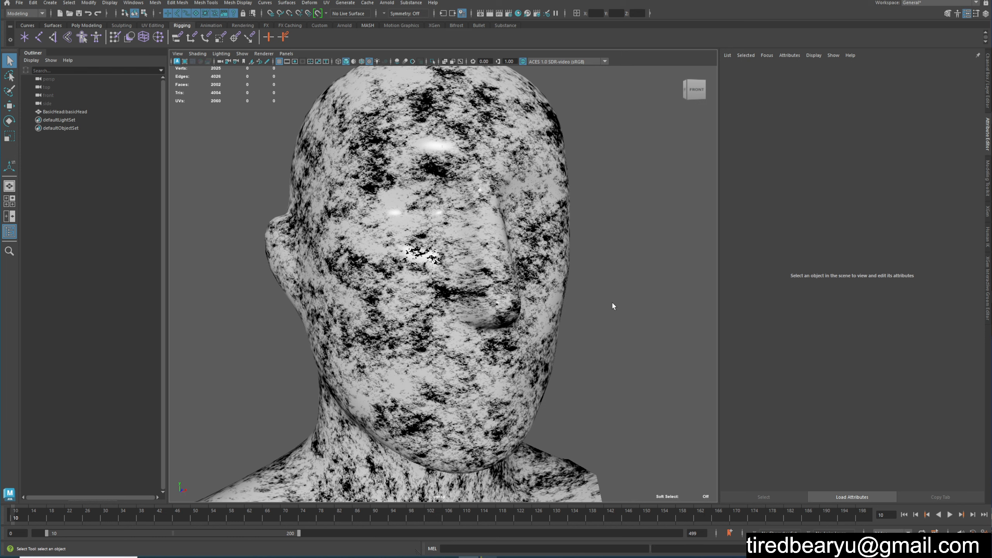
alt+drag(610, 306, 573, 309)
- Open the UV Editor for the selected head and frame the whole bust beside the editor window
click(573, 308)
click(327, 3)
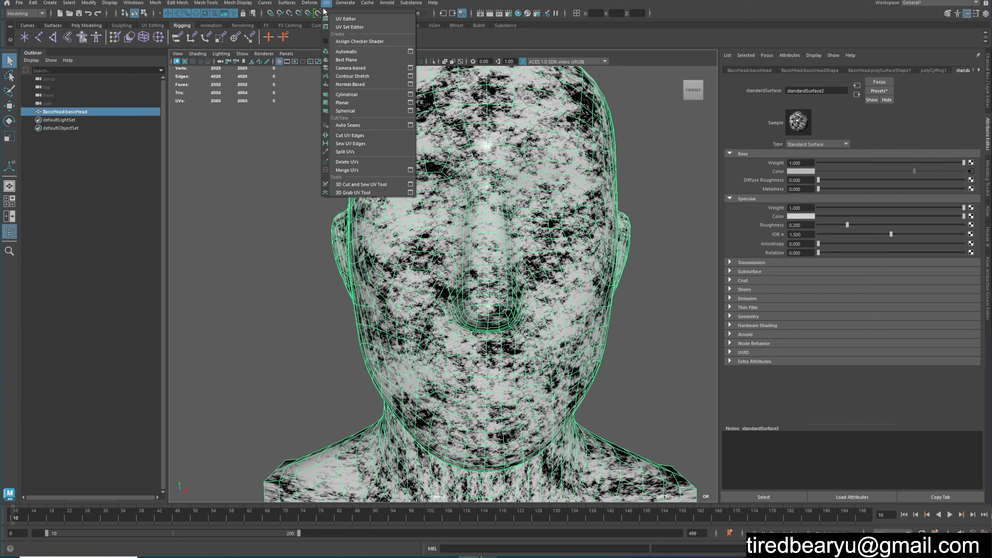
click(340, 18)
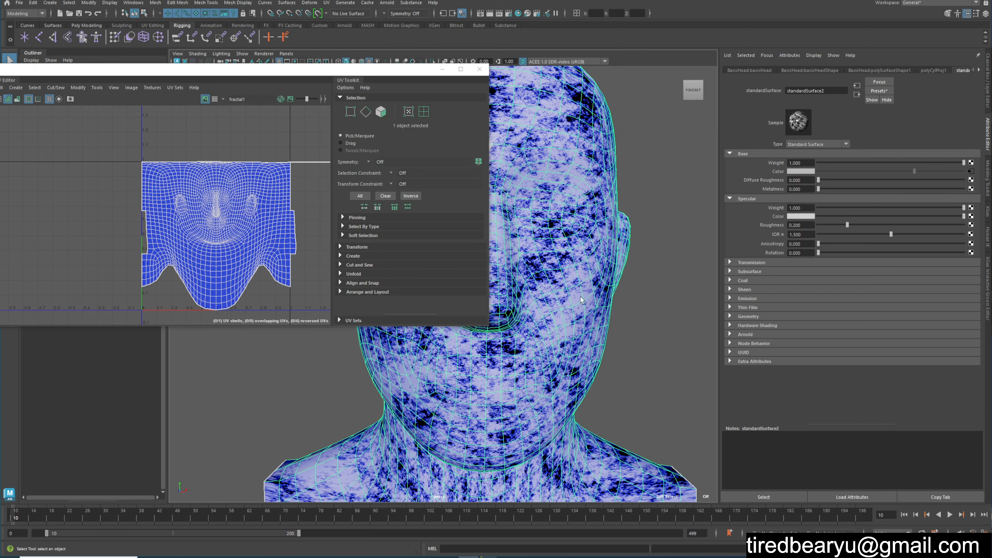
alt+middle_drag(581, 297, 668, 252)
alt+right_drag(668, 252, 558, 227)
alt+middle_drag(566, 257, 603, 287)
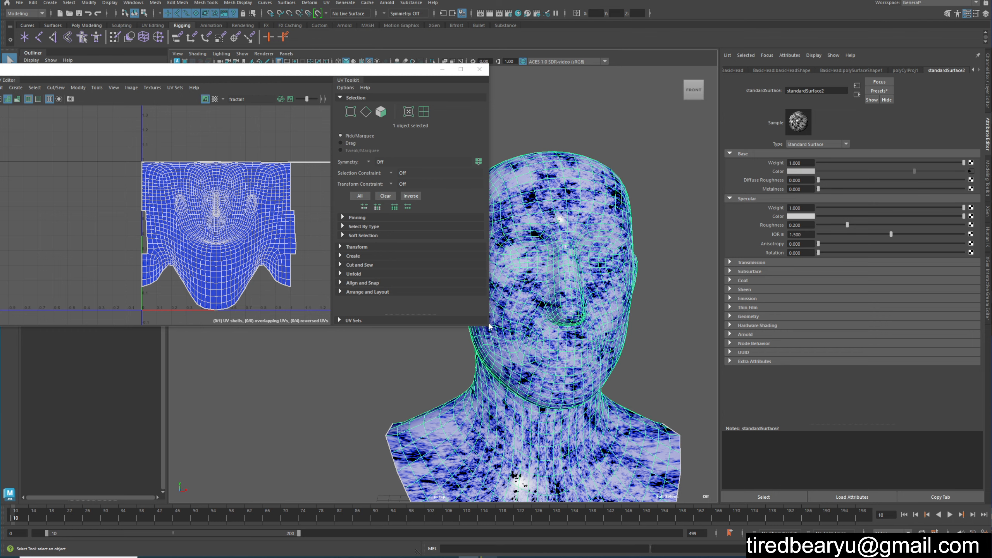
- Shrink the UV Editor window and inspect the fractal pattern across the bust's neck, shoulders, face and forehead
drag(488, 326, 527, 257)
alt+middle_drag(562, 435, 588, 355)
alt+drag(570, 300, 549, 343)
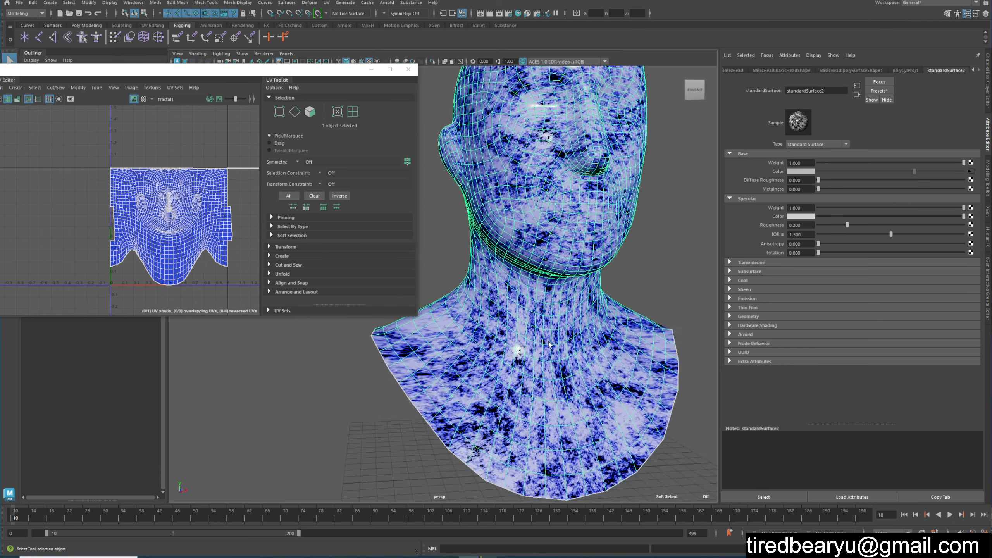
alt+middle_drag(551, 335, 528, 371)
alt+drag(528, 372, 575, 354)
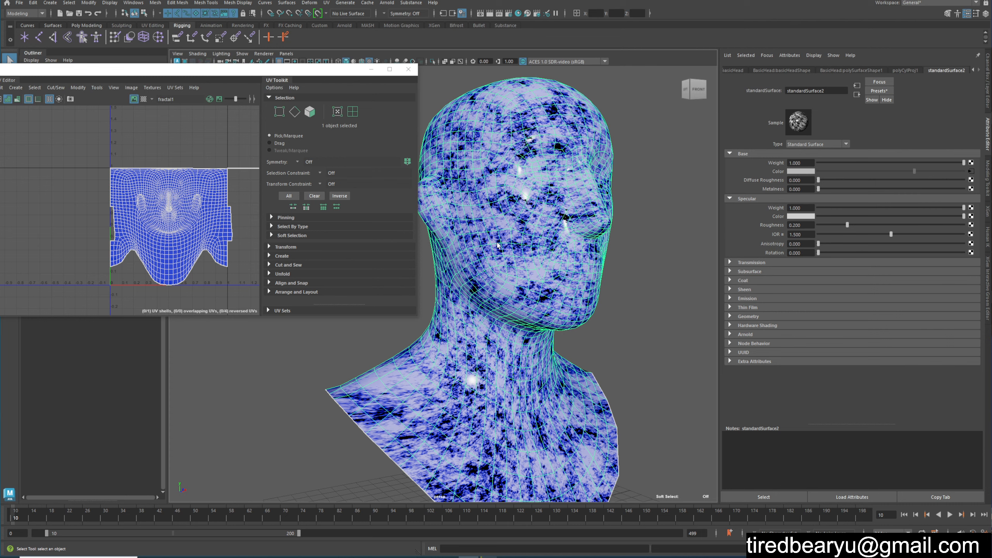
alt+drag(554, 259, 530, 331)
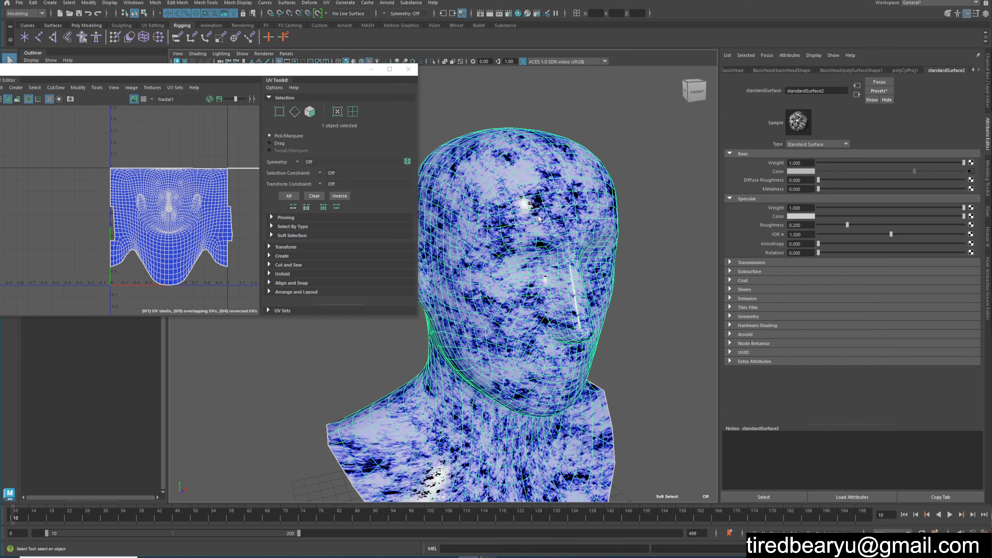
alt+drag(600, 220, 637, 205)
- Compare the head deselected and reselected, then examine the texture stretching at the crown and along the back seam
click(636, 167)
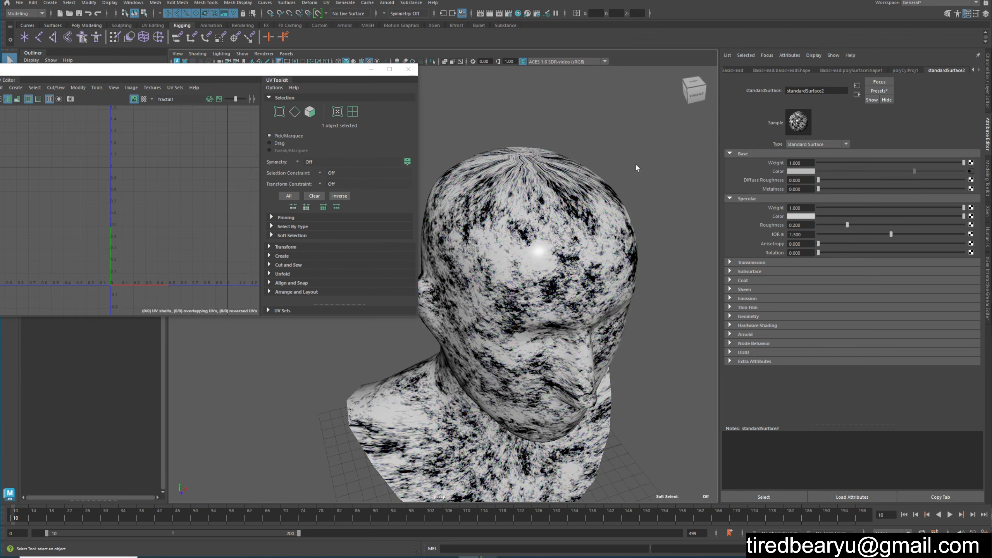
click(544, 194)
alt+drag(544, 194, 587, 199)
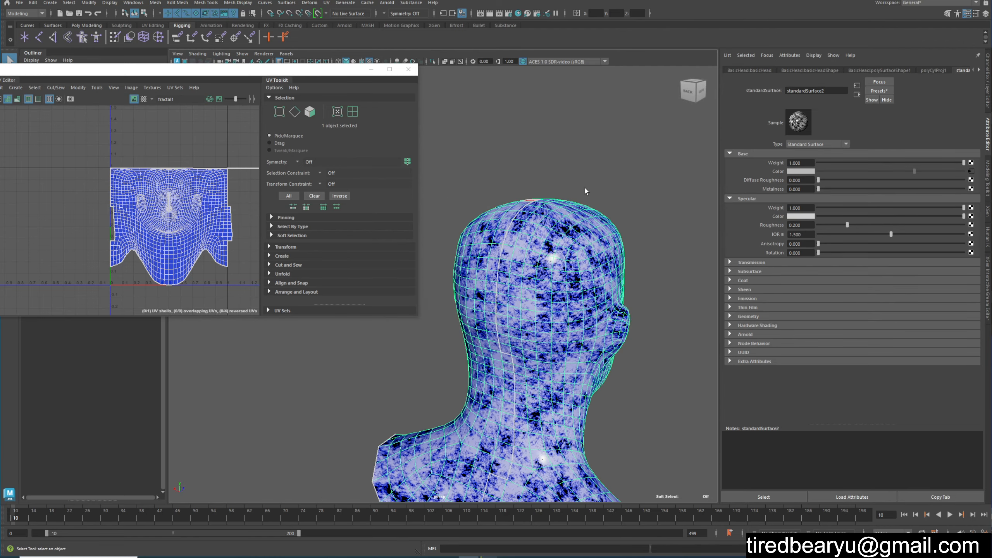
alt+drag(494, 353, 578, 158)
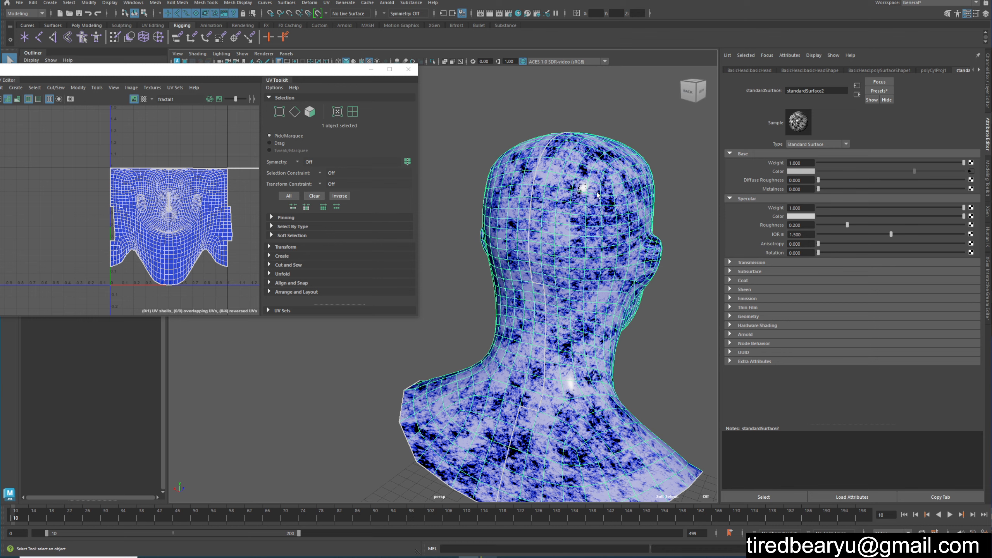
alt+drag(597, 194, 538, 260)
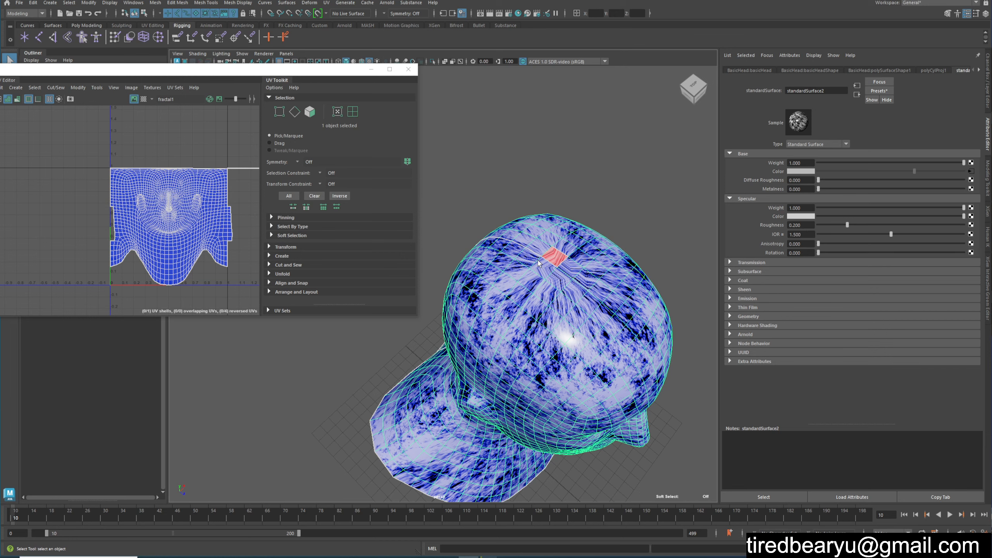
- Switch to edge selection and pick the border edge extending from the UV shell's top to trace it on the mesh
drag(278, 70, 282, 69)
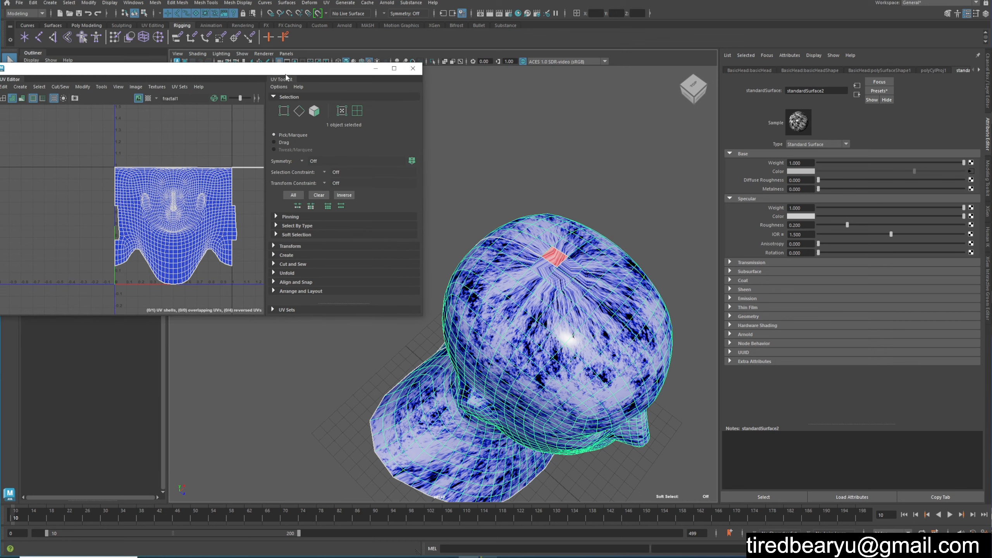
alt+drag(617, 335, 629, 298)
right_drag(570, 245, 568, 207)
alt+drag(559, 180, 477, 348)
scroll(477, 347, up, 3)
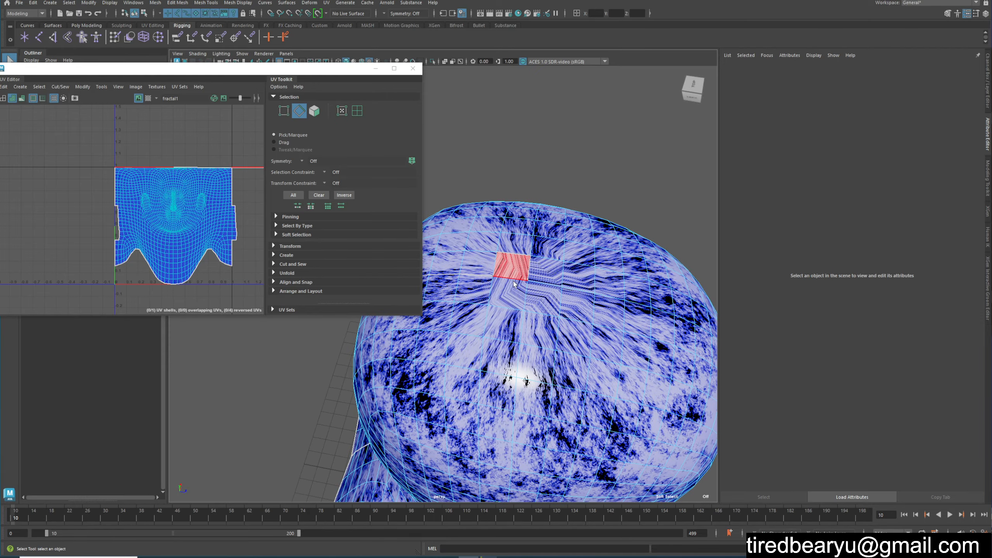
click(247, 167)
alt+middle_drag(449, 352, 722, 262)
alt+drag(554, 375, 607, 308)
scroll(607, 309, up, 3)
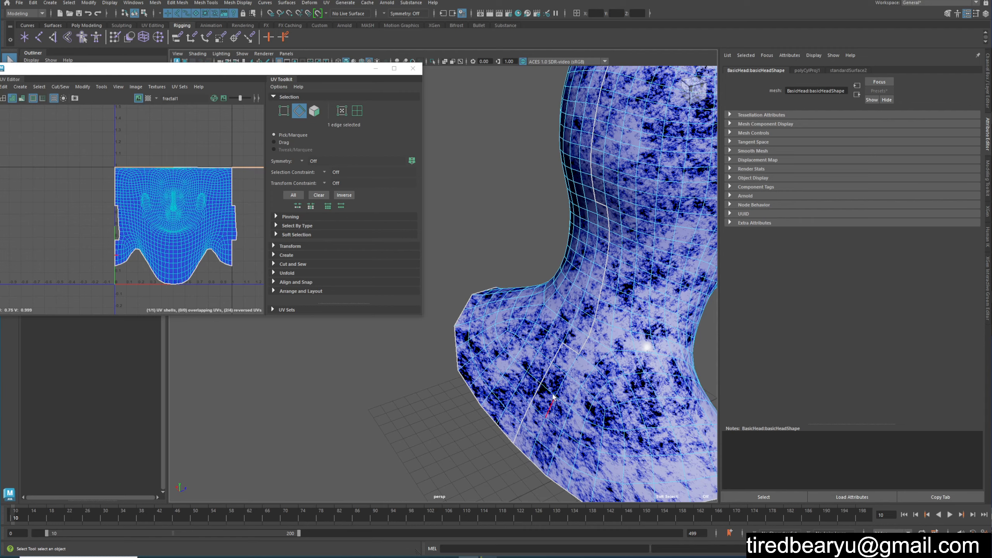
- Return to object selection with the bust framed from the front, and reposition the UV Editor so its whole window is accessible
scroll(605, 305, down, 3)
alt+middle_drag(566, 309, 436, 351)
scroll(488, 332, down, 2)
alt+middle_drag(541, 274, 582, 266)
scroll(582, 265, down, 4)
alt+drag(586, 265, 552, 219)
scroll(552, 219, up, 2)
alt+middle_drag(554, 215, 543, 242)
alt+drag(542, 239, 488, 238)
right_drag(562, 238, 591, 219)
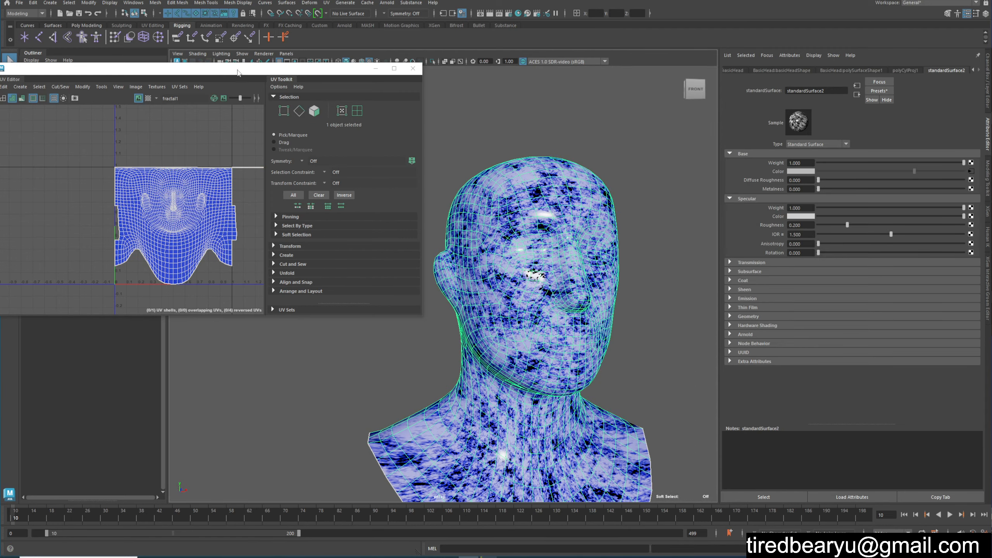
drag(238, 71, 374, 52)
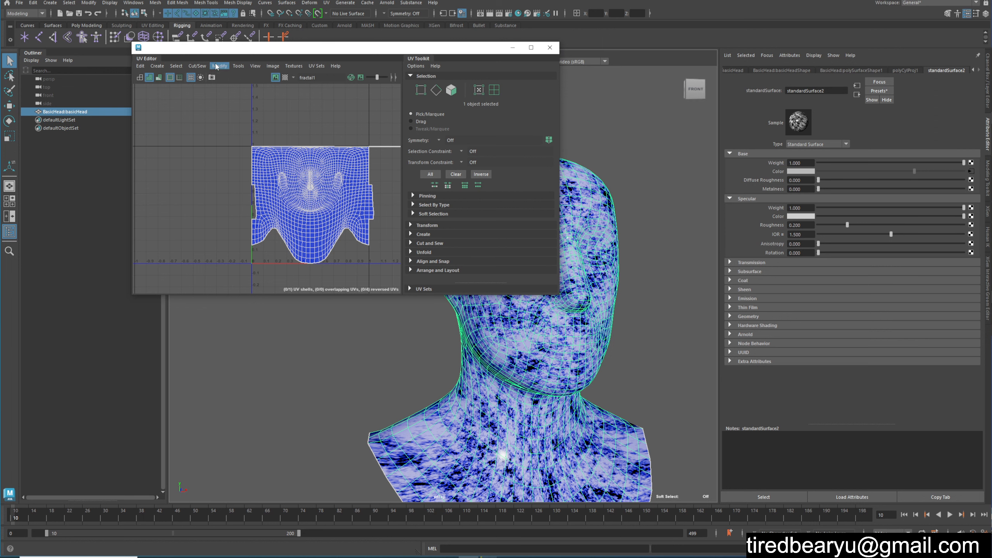
click(216, 66)
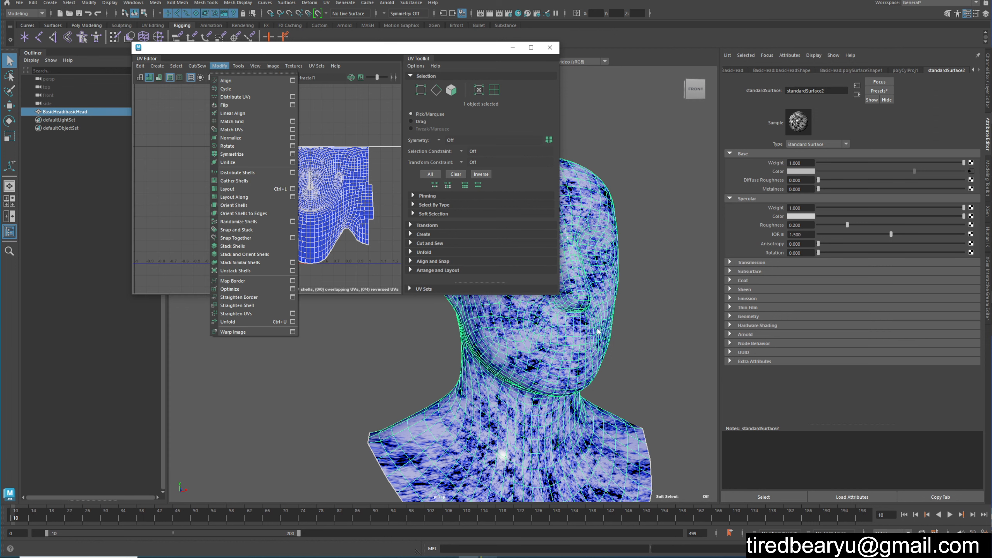
- In face selection mode, pick a cheek face and a face beside the nose to locate them in the UV Editor
right_drag(601, 308, 586, 318)
alt+middle_drag(587, 321, 614, 367)
alt+right_drag(613, 368, 658, 374)
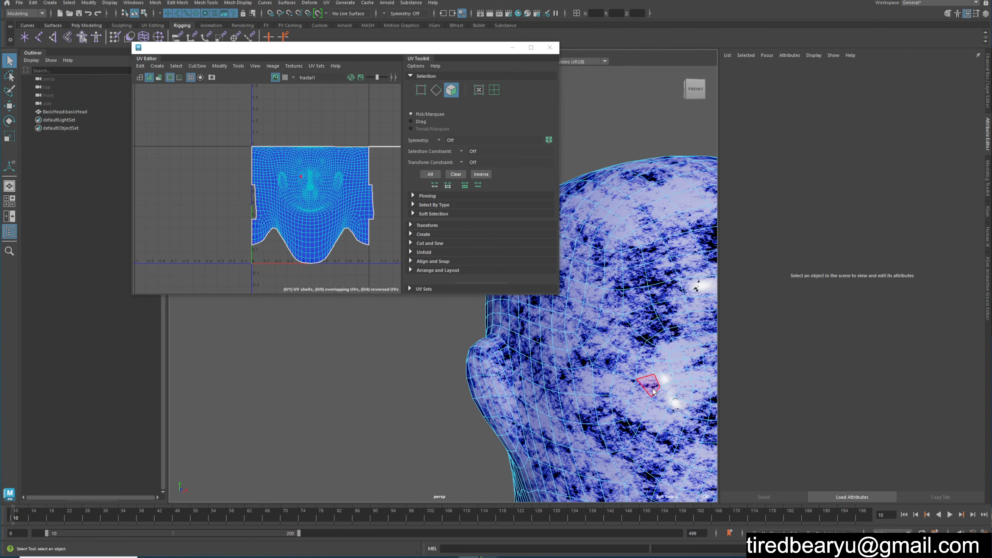
click(637, 378)
alt+middle_drag(656, 392, 583, 336)
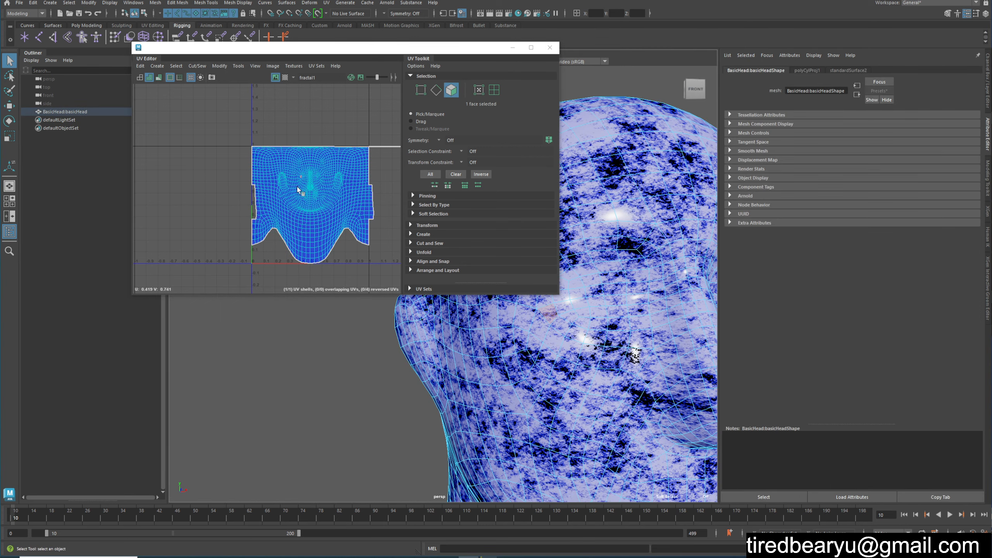
scroll(303, 197, up, 5)
click(290, 140)
alt+middle_drag(685, 327, 559, 358)
click(531, 411)
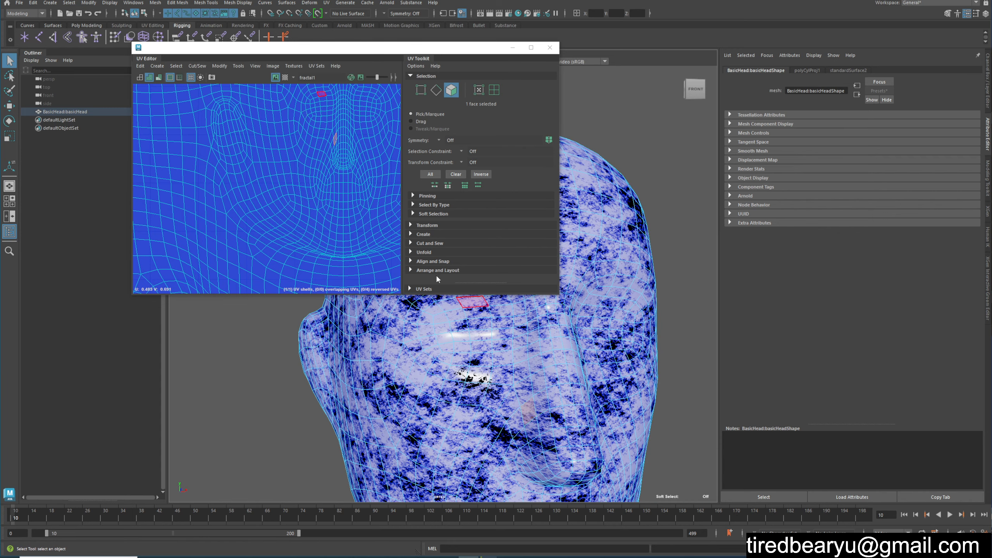
- Compare the selected nose-side face's shape in the UV layout with its shape on the mesh up close
alt+middle_drag(340, 153, 328, 173)
ctrl+alt+drag(298, 129, 356, 210)
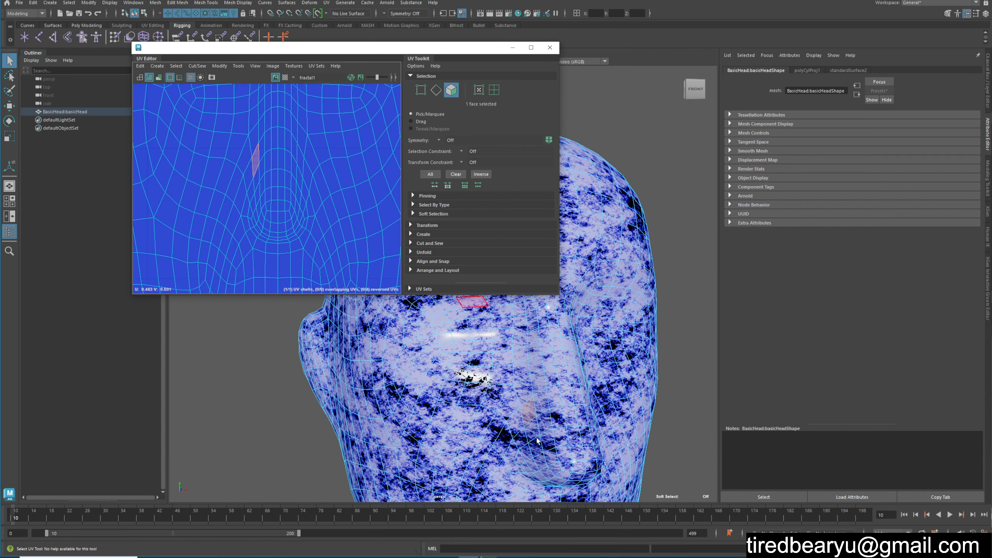
alt+drag(537, 437, 573, 428)
alt+middle_drag(574, 431, 412, 404)
alt+right_drag(412, 403, 547, 427)
alt+drag(547, 428, 461, 375)
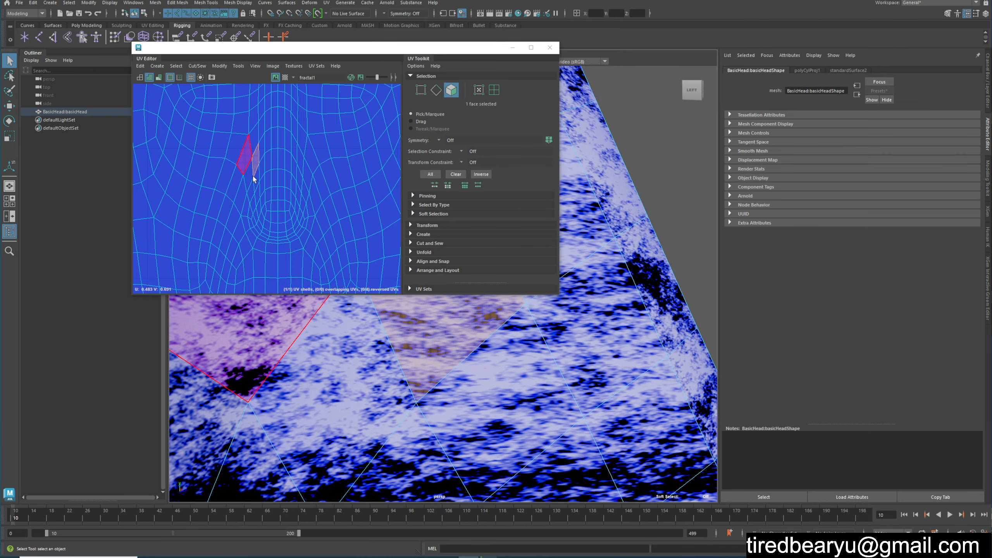
click(287, 206)
scroll(287, 205, down, 3)
scroll(287, 205, down, 2)
scroll(305, 200, down, 4)
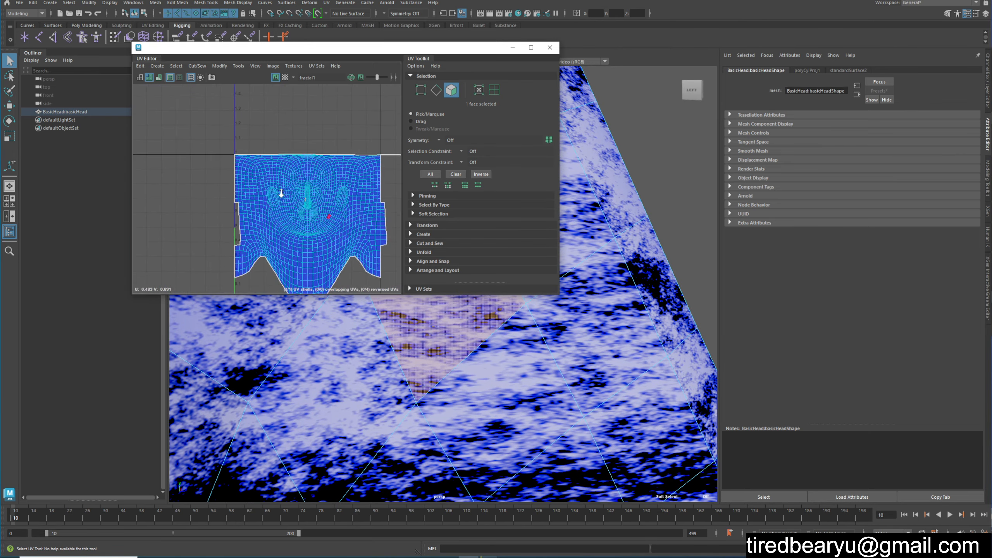
right_drag(288, 184, 324, 179)
alt+middle_drag(364, 186, 333, 169)
click(296, 168)
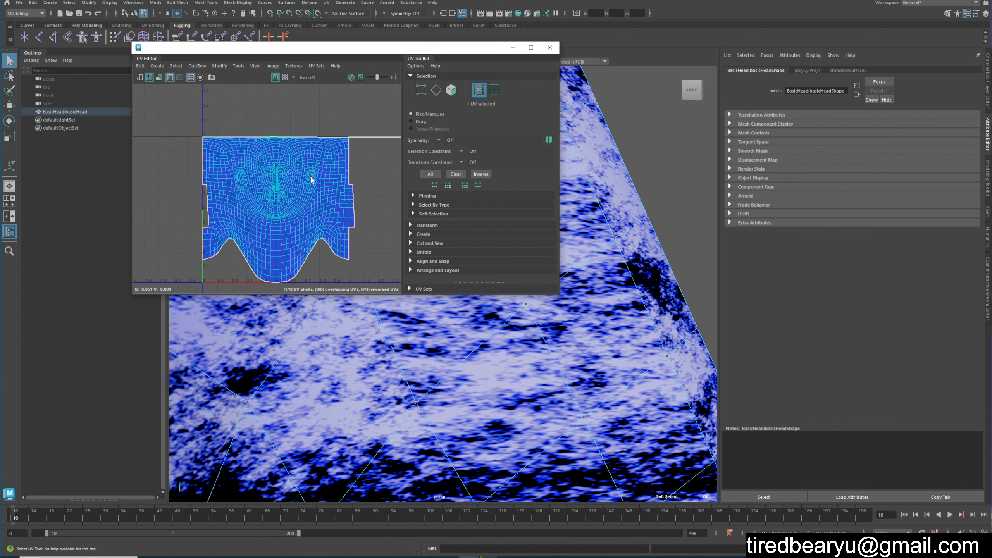
right_drag(310, 176, 344, 183)
click(263, 193)
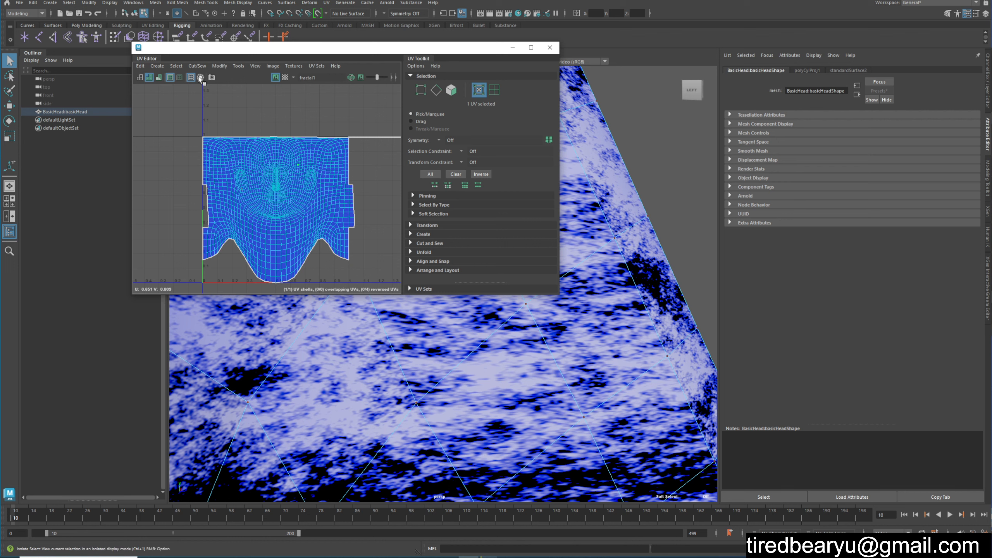
right_click(245, 141)
click(303, 118)
right_click(280, 156)
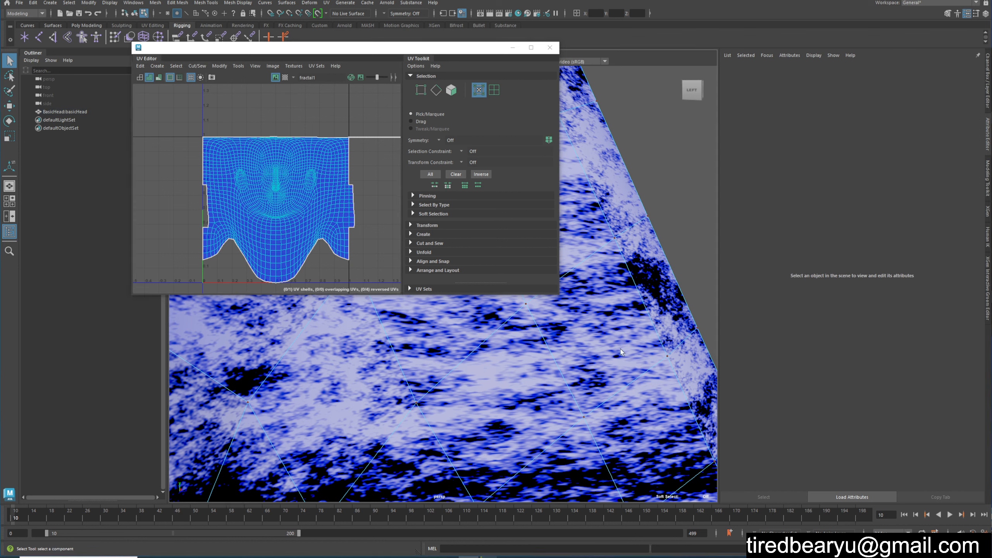
- Select the whole head object and unfold its UVs, checking the unfolded shell around the nose and eyes
right_drag(611, 323, 639, 295)
click(220, 66)
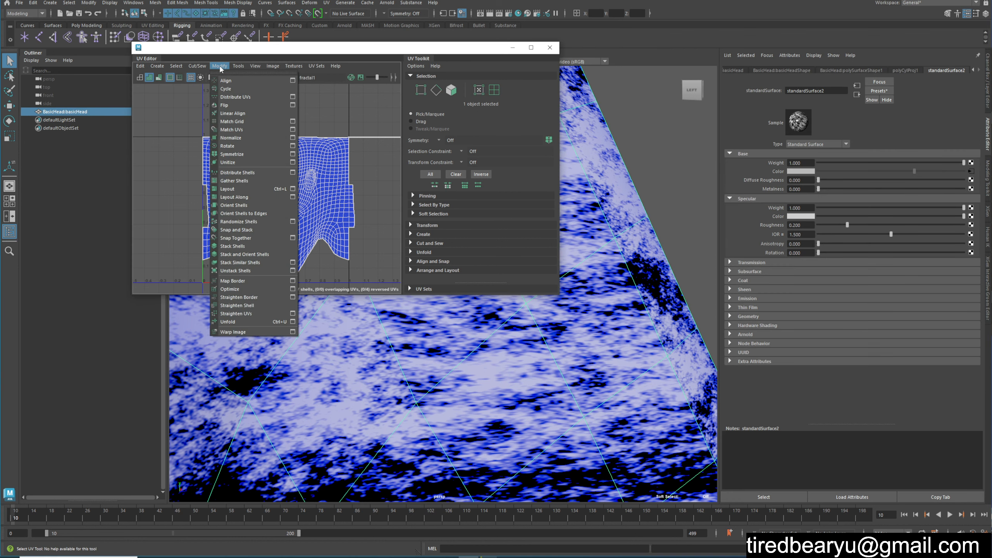
click(256, 318)
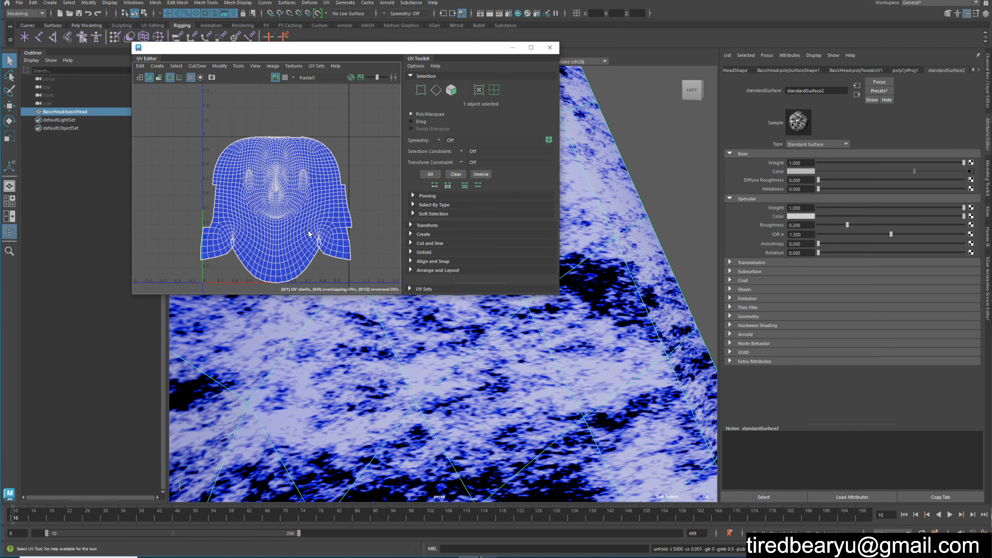
scroll(235, 187, up, 6)
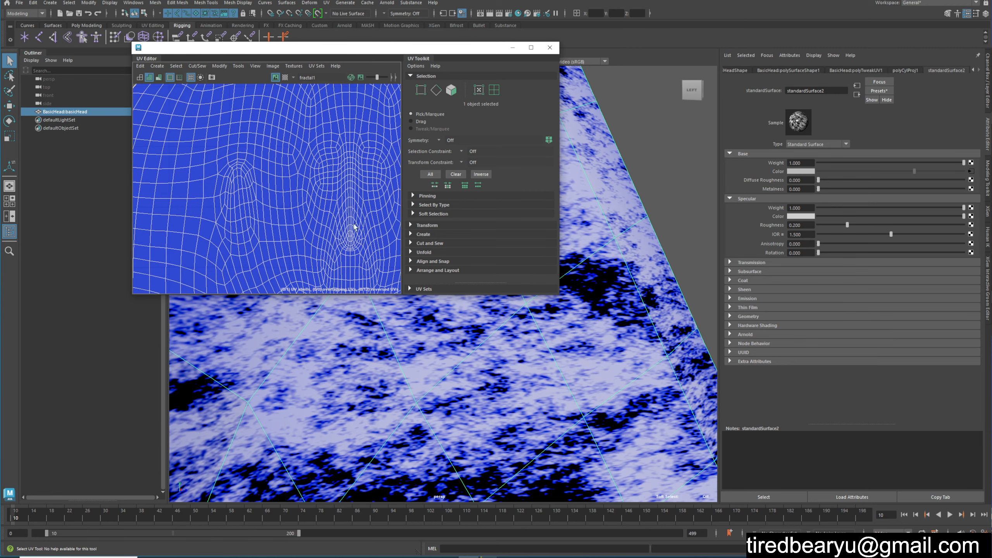
- Examine the fractal pattern on the side and back of the head after unfolding, with the UV Editor moved aside
alt+drag(636, 382, 594, 391)
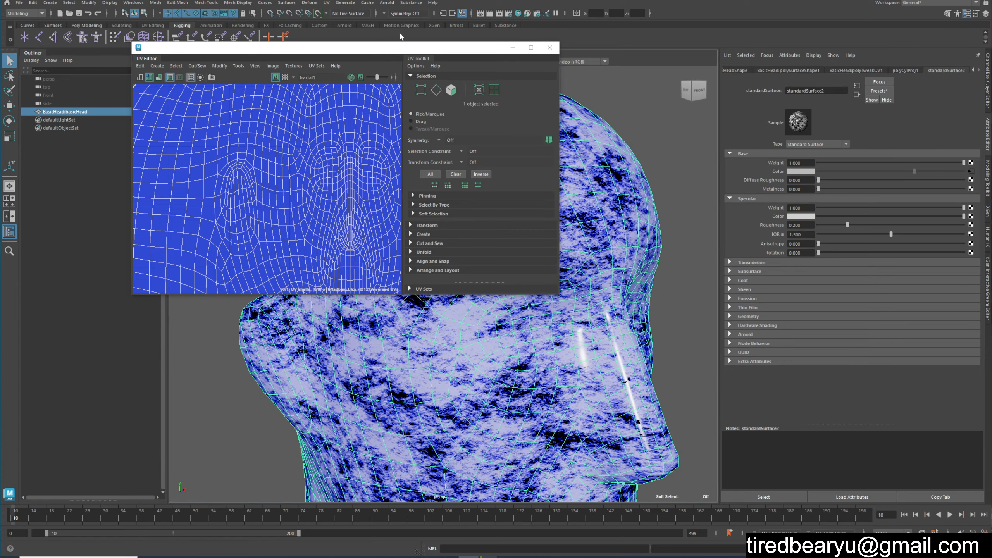
drag(396, 47, 221, 93)
alt+drag(475, 281, 664, 301)
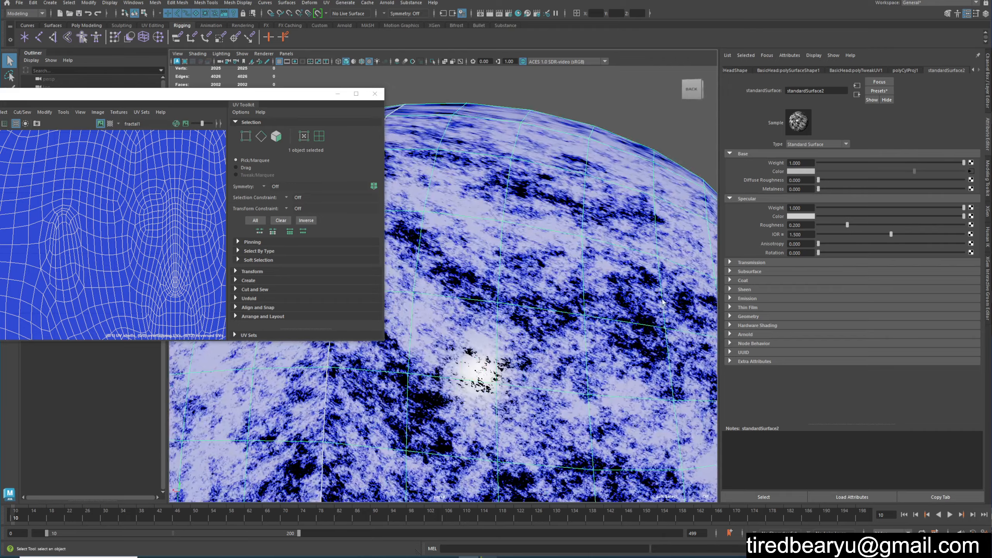
alt+right_drag(619, 309, 372, 297)
alt+middle_drag(455, 337, 579, 303)
alt+drag(578, 303, 583, 339)
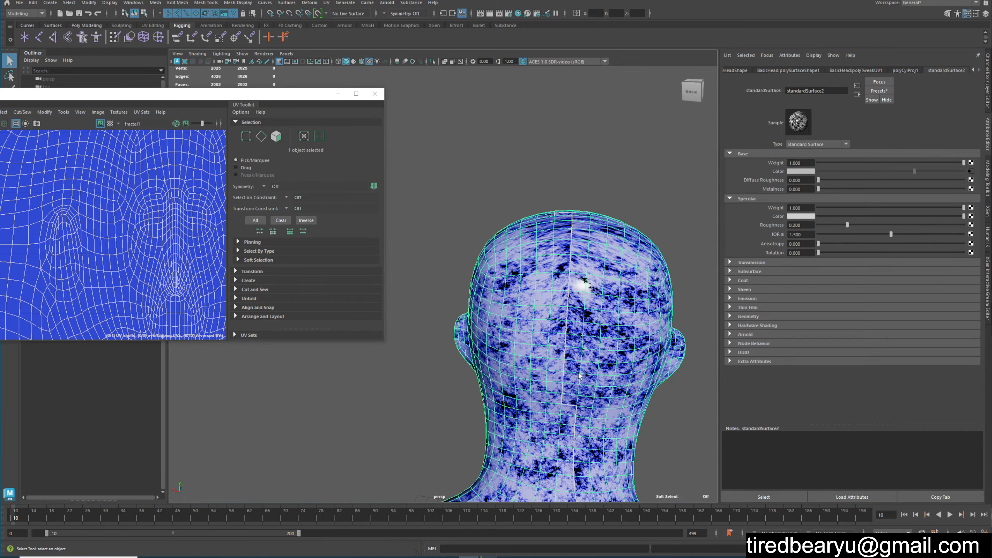
alt+middle_drag(579, 375, 546, 250)
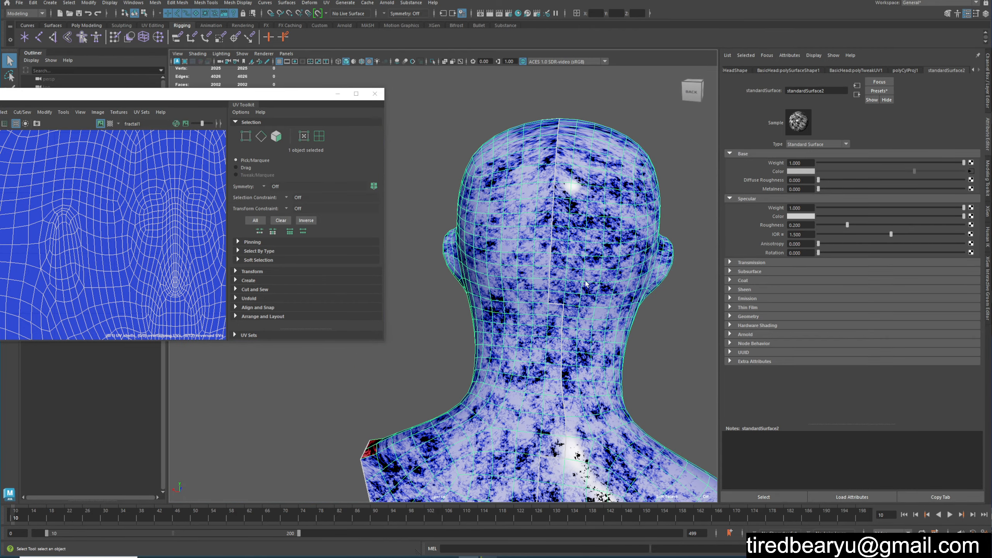
- Inspect the whole unfolded UV shell and its top border up close in the UV Editor
drag(155, 97, 312, 37)
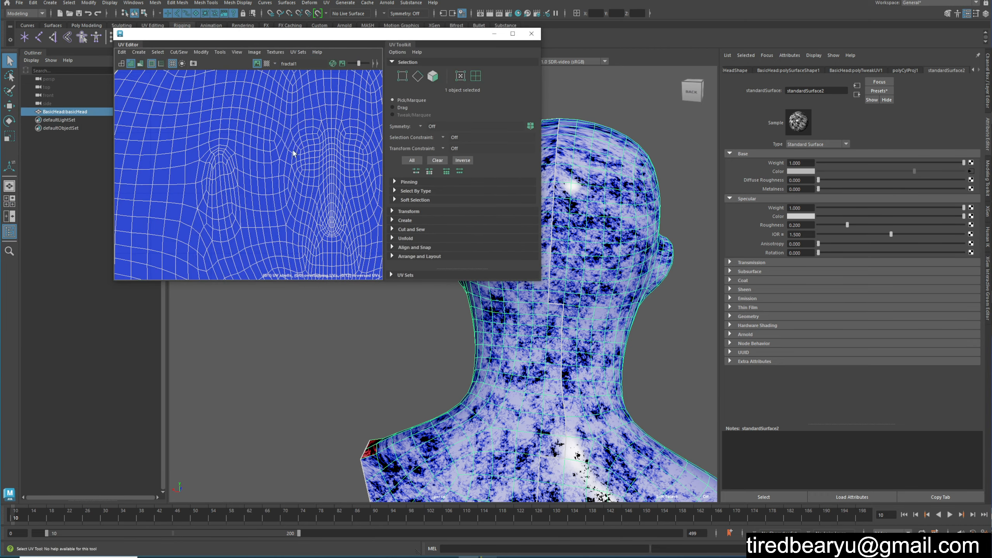
scroll(294, 158, down, 5)
alt+middle_drag(302, 154, 246, 135)
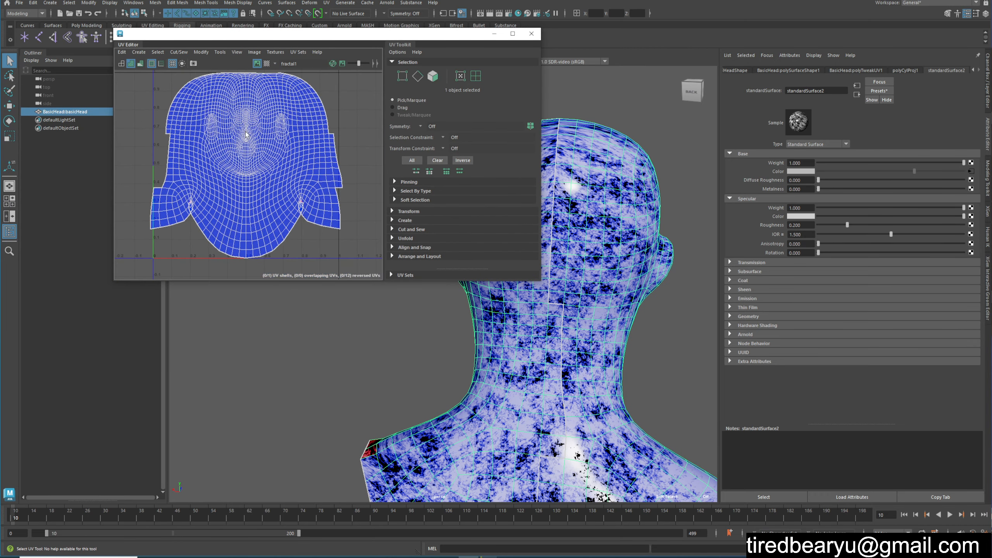
alt+middle_drag(248, 174, 258, 217)
alt+right_drag(256, 129, 328, 137)
alt+middle_drag(262, 134, 266, 179)
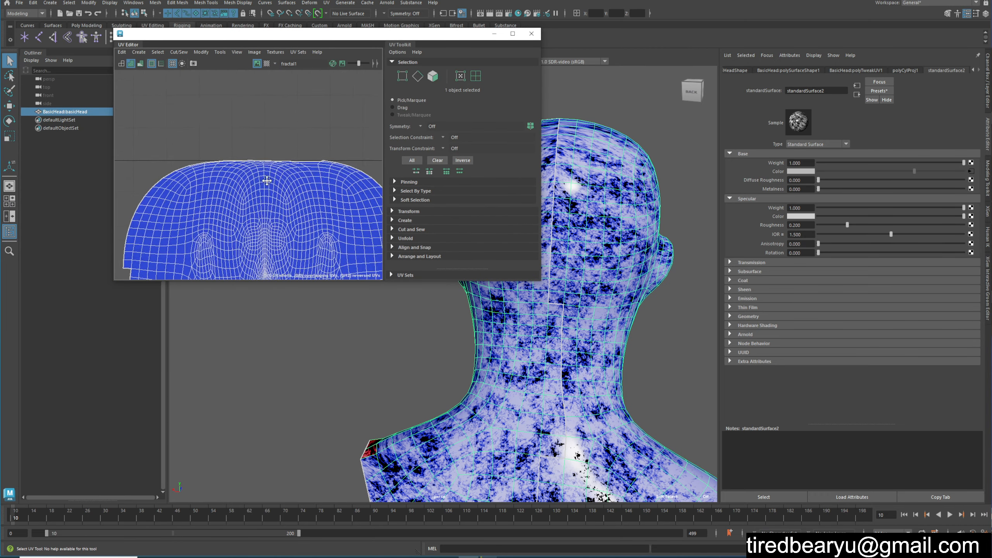
alt+right_drag(266, 178, 326, 164)
alt+middle_drag(325, 164, 290, 208)
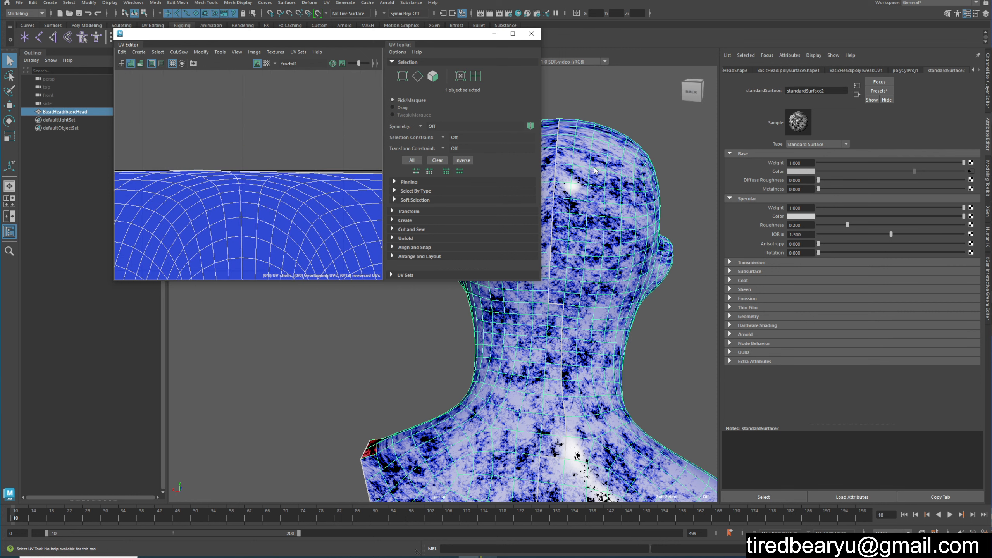
- Cut the UVs along three edges on top of the head, extending the existing seam across the crown
alt+middle_drag(652, 127, 625, 239)
alt+drag(625, 238, 539, 297)
alt+middle_drag(539, 298, 552, 323)
alt+drag(552, 322, 504, 338)
right_drag(503, 339, 503, 312)
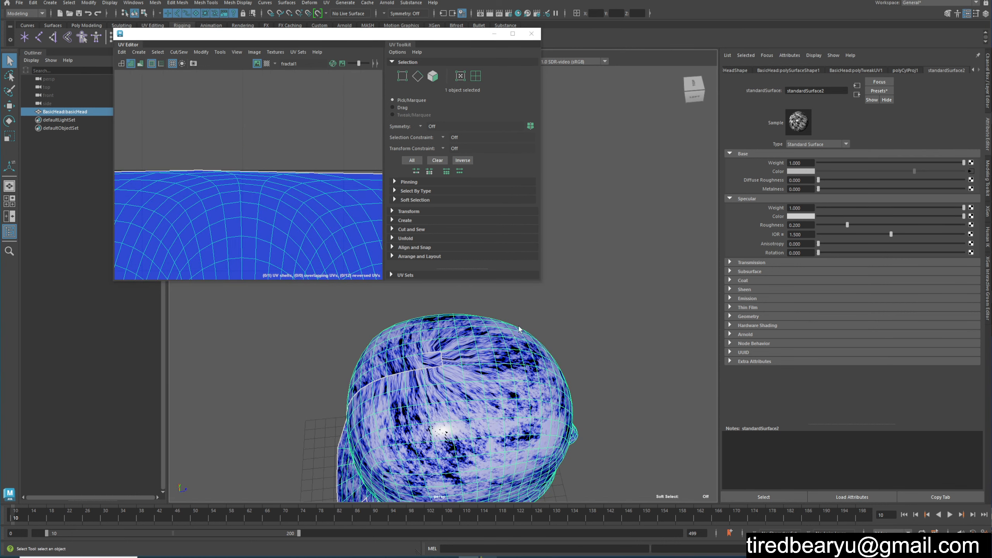
click(453, 365)
shift+click(489, 365)
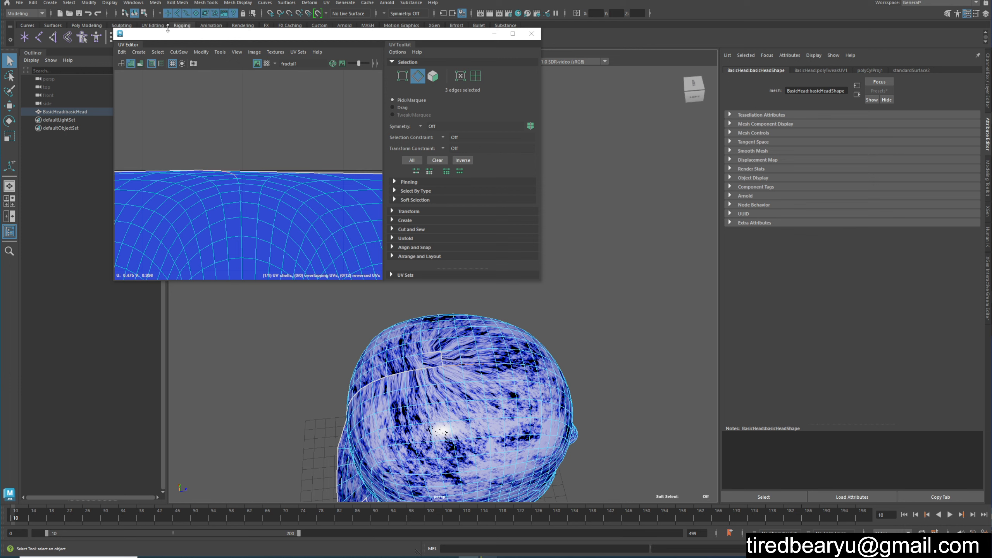
click(155, 55)
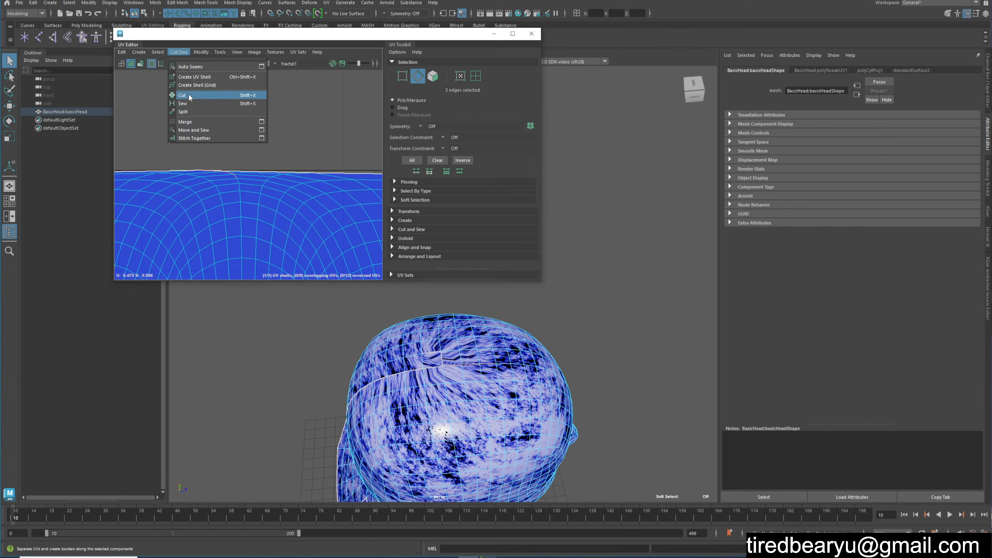
click(189, 93)
- Return to whole-object selection on the head and unfold its UVs again with the extended crown seam
alt+right_drag(293, 209, 85, 140)
alt+right_drag(217, 135, 176, 130)
right_drag(246, 114, 282, 113)
alt+right_drag(287, 115, 225, 129)
alt+middle_drag(225, 129, 216, 89)
click(289, 144)
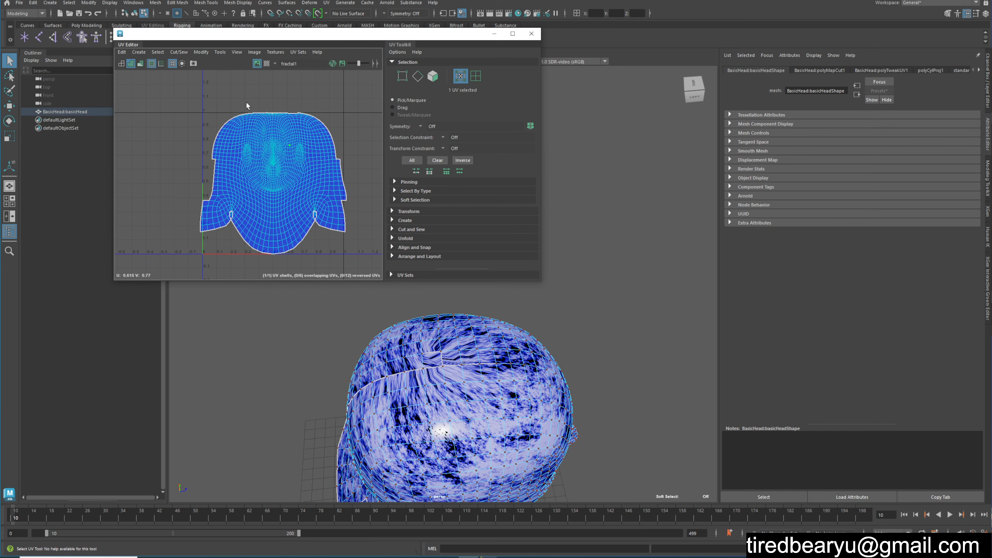
right_click(265, 129)
right_drag(436, 332, 474, 320)
click(214, 56)
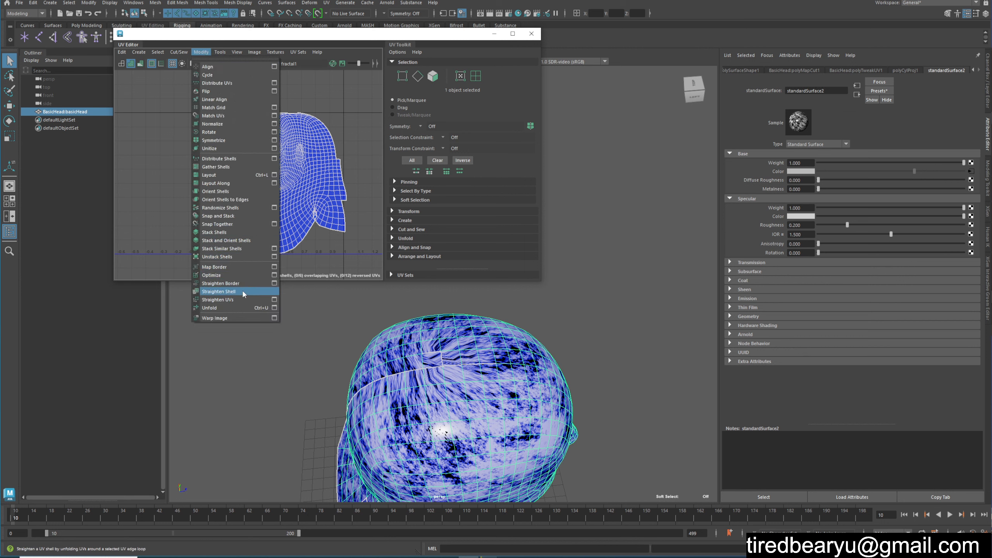
click(244, 308)
- Inspect the newly unfolded UV shell, and examine the fractal pattern on the crown and face with the head deselected
scroll(282, 132, up, 3)
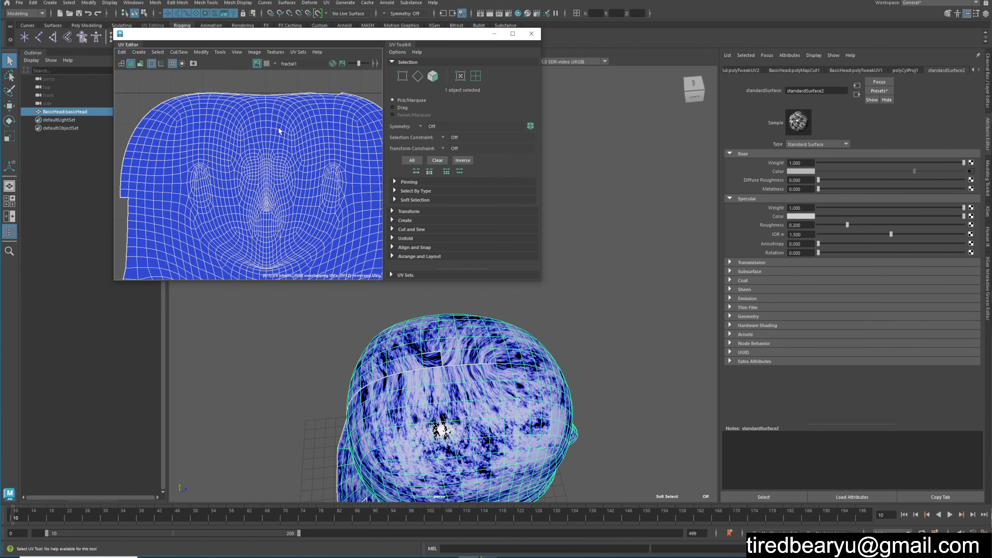
scroll(269, 145, down, 1)
scroll(199, 150, down, 3)
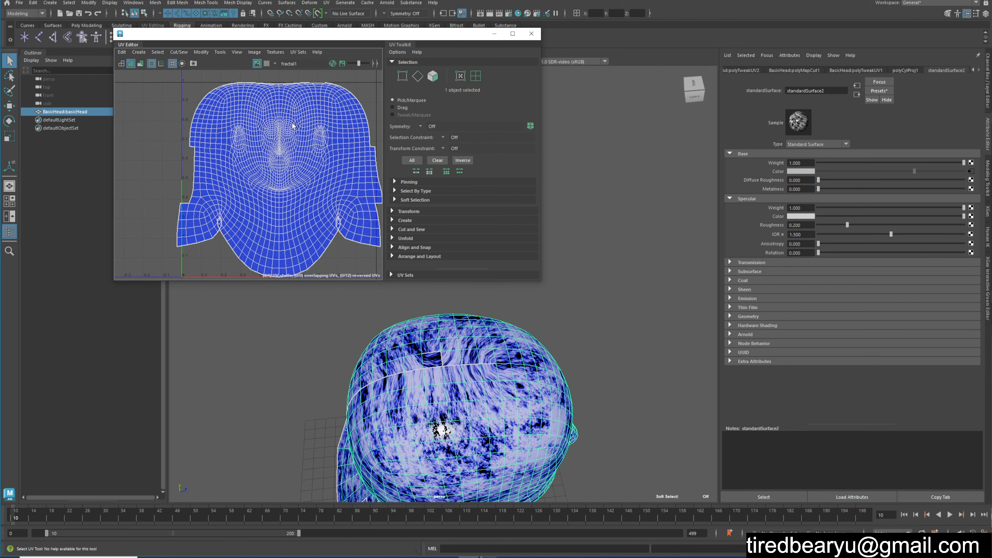
alt+drag(443, 431, 381, 405)
click(516, 357)
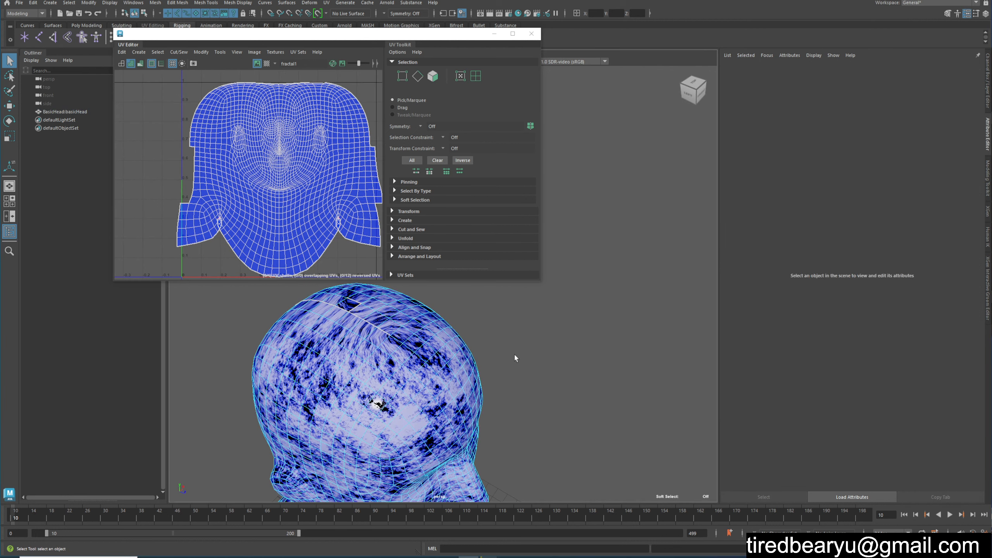
alt+drag(516, 357, 604, 246)
click(656, 202)
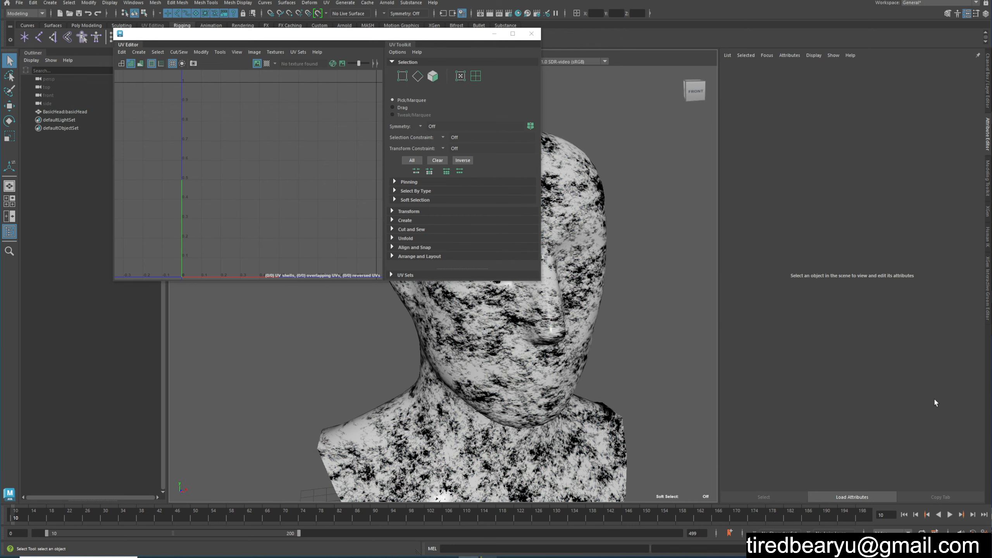